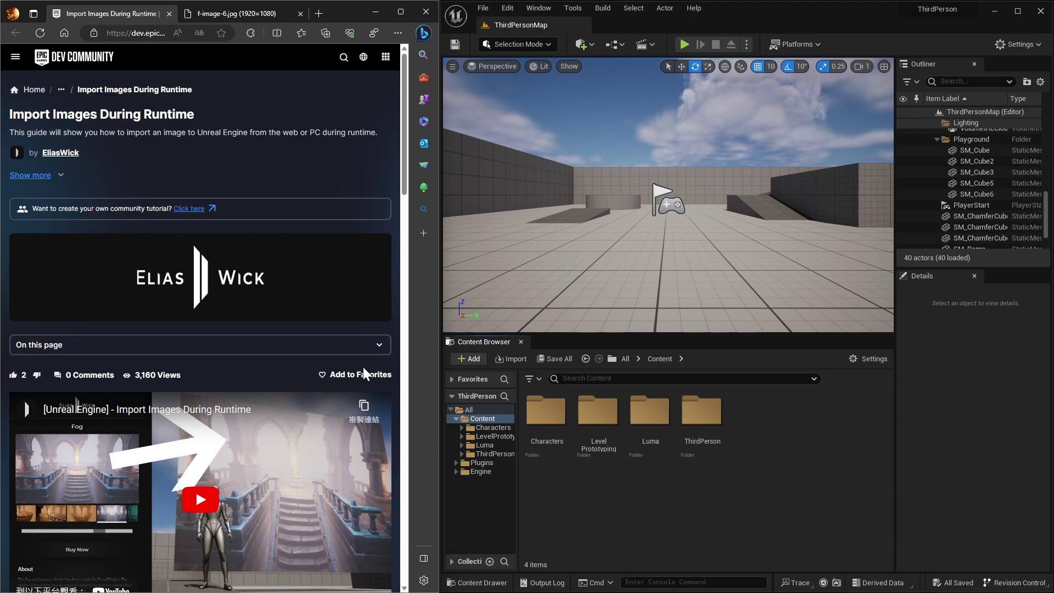
Scroll the runtime image import guide down to its material graph snippet.
scroll(365, 371, "down", 5)
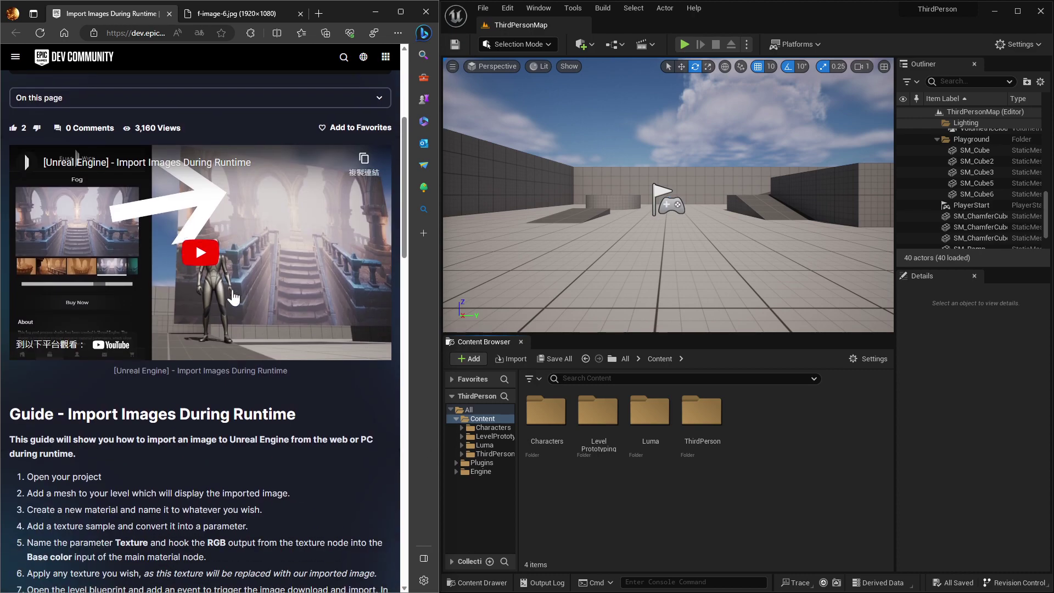
scroll(230, 370, "down", 5)
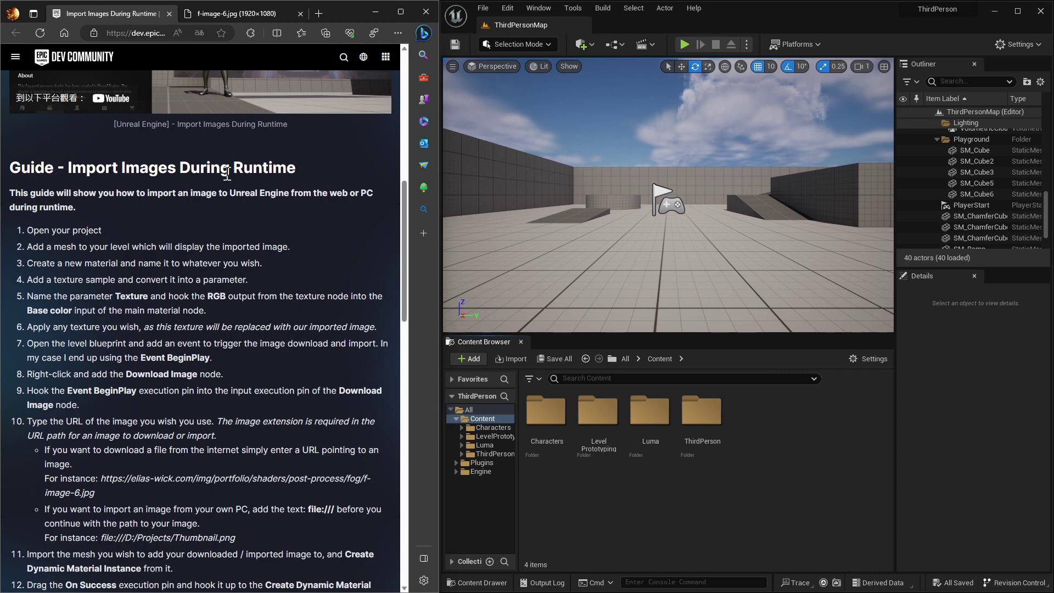
scroll(220, 209, "down", 3)
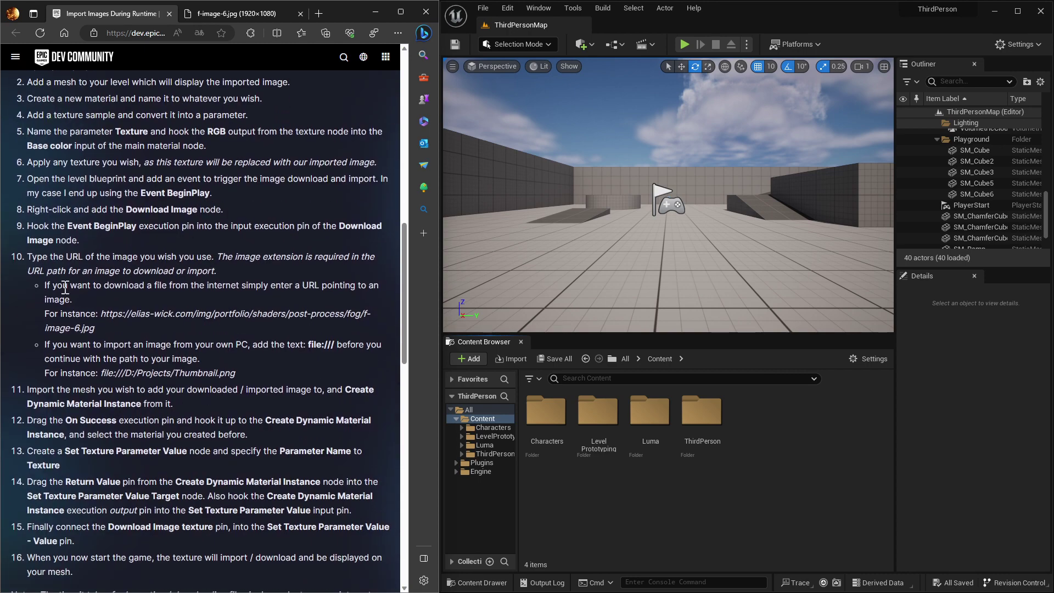
scroll(110, 439, "down", 4)
scroll(123, 430, "down", 5)
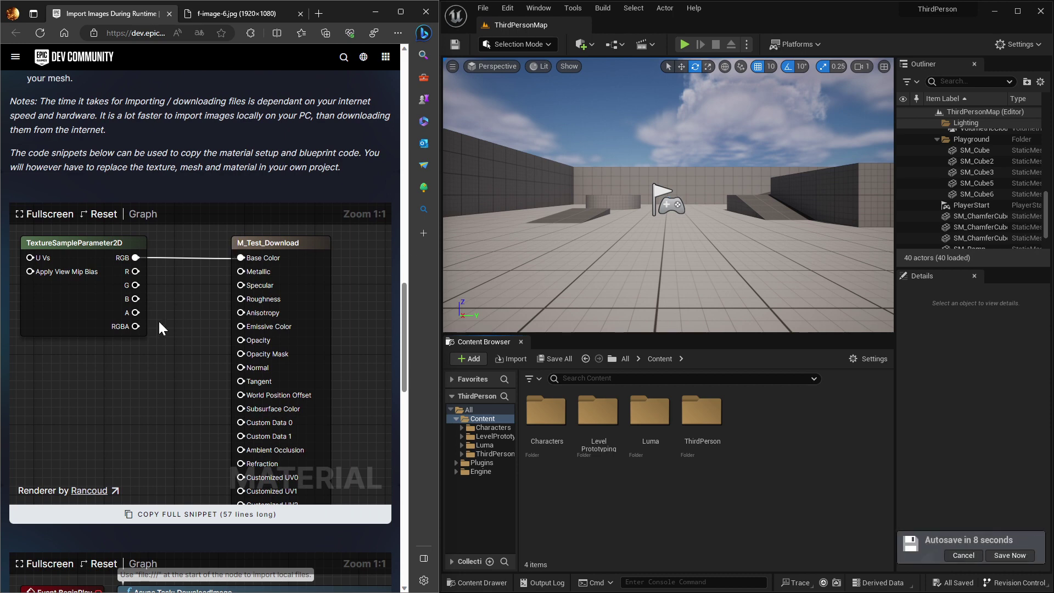
scroll(162, 324, "down", 2)
scroll(173, 334, "down", 4)
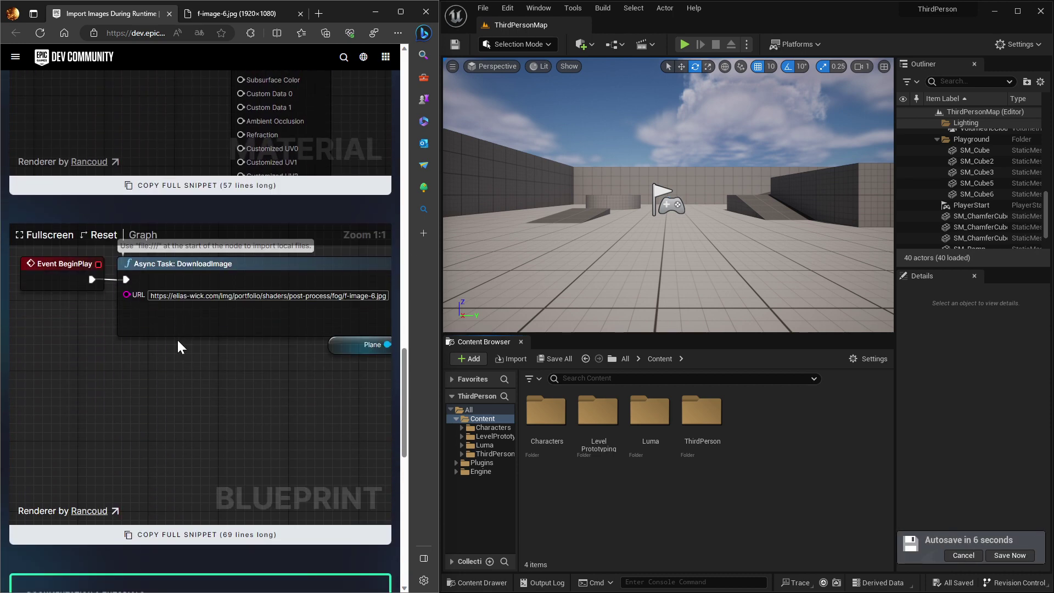
scroll(177, 346, "down", 4)
scroll(177, 346, "up", 6)
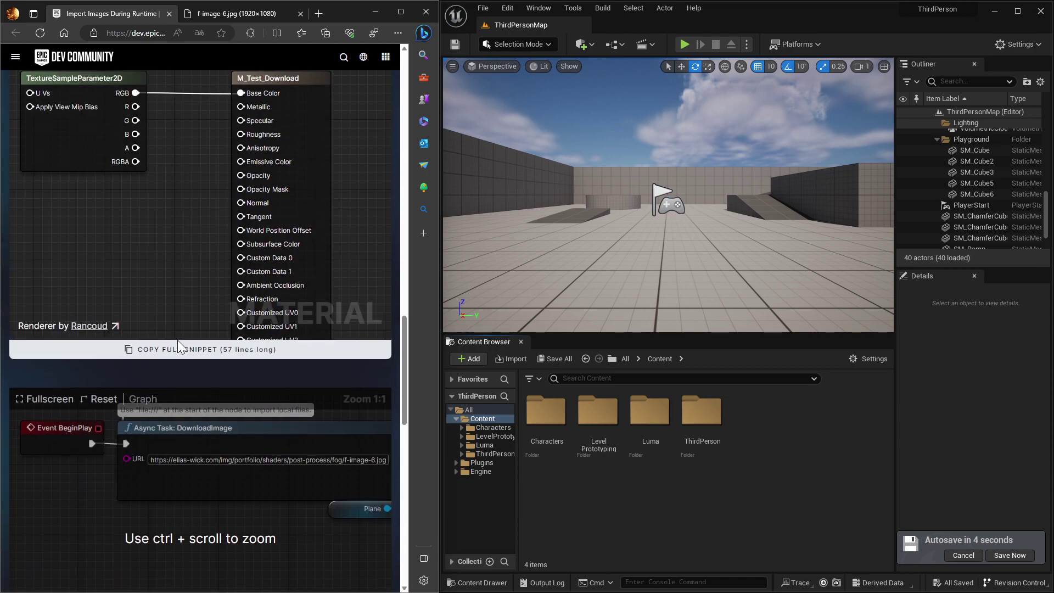
scroll(178, 347, "up", 6)
scroll(178, 346, "down", 3)
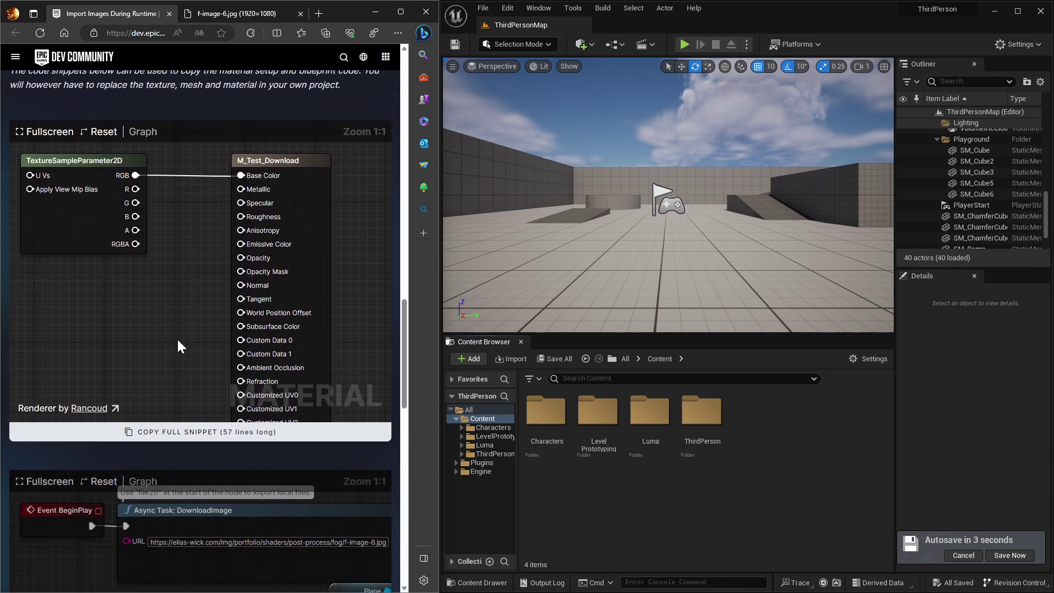
Create a new material named NewMaterial and open it for editing.
right_click(740, 404)
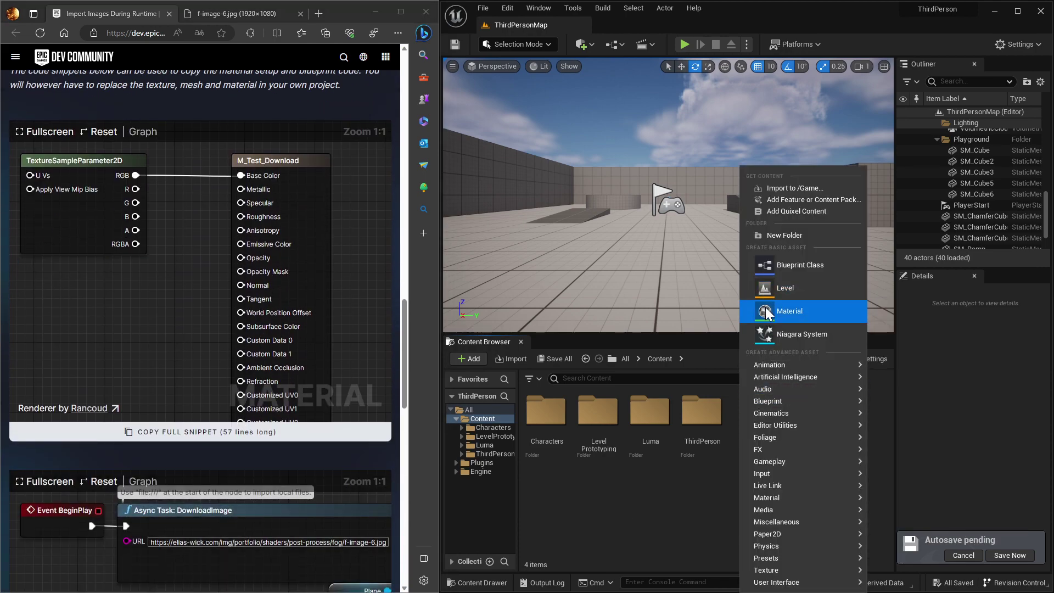
left_click(812, 311)
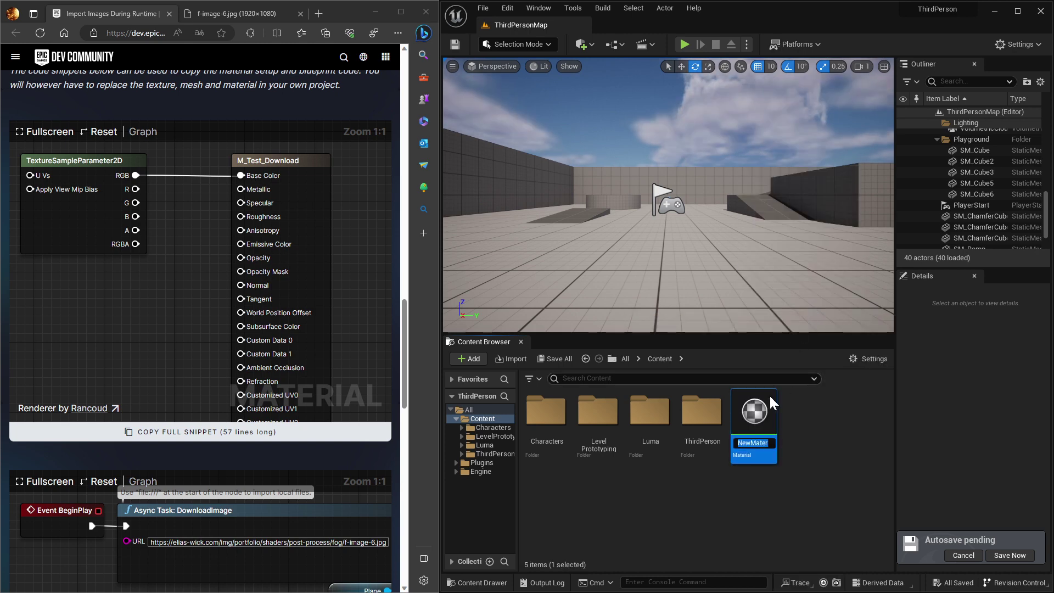
key("Return")
double_click(752, 404)
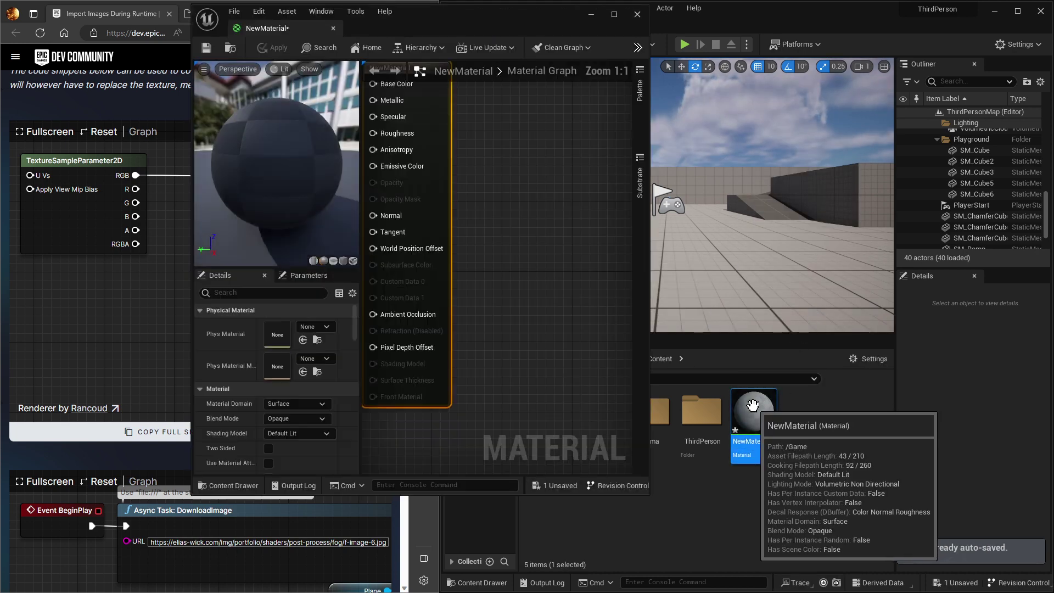
Paste the guide's material snippet so a Texture parameter feeds Base Color.
right_click_drag(423, 235, 581, 276)
left_click(140, 435)
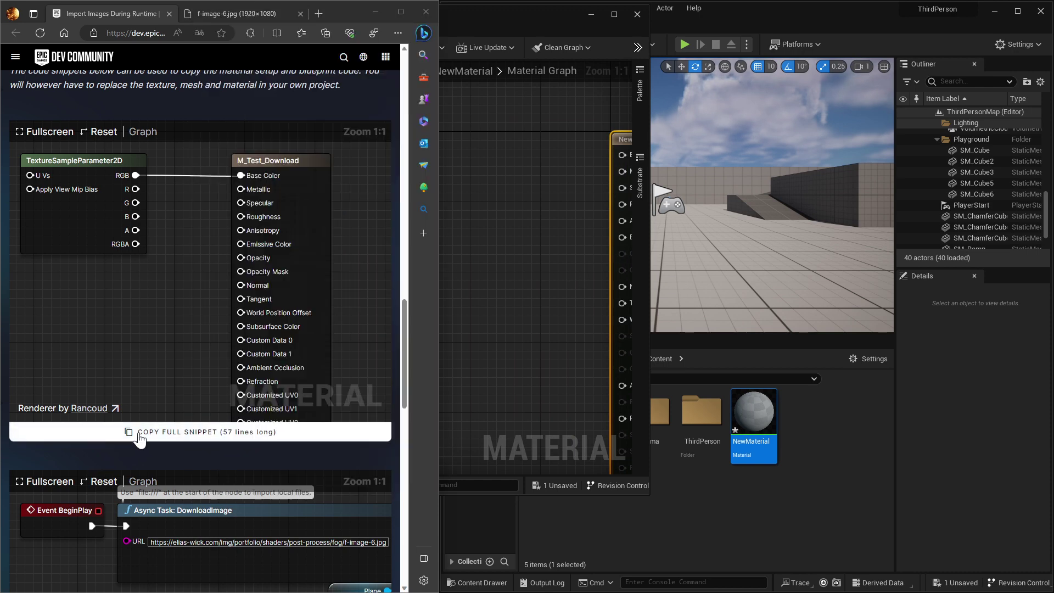
left_click(140, 436)
left_click(488, 274)
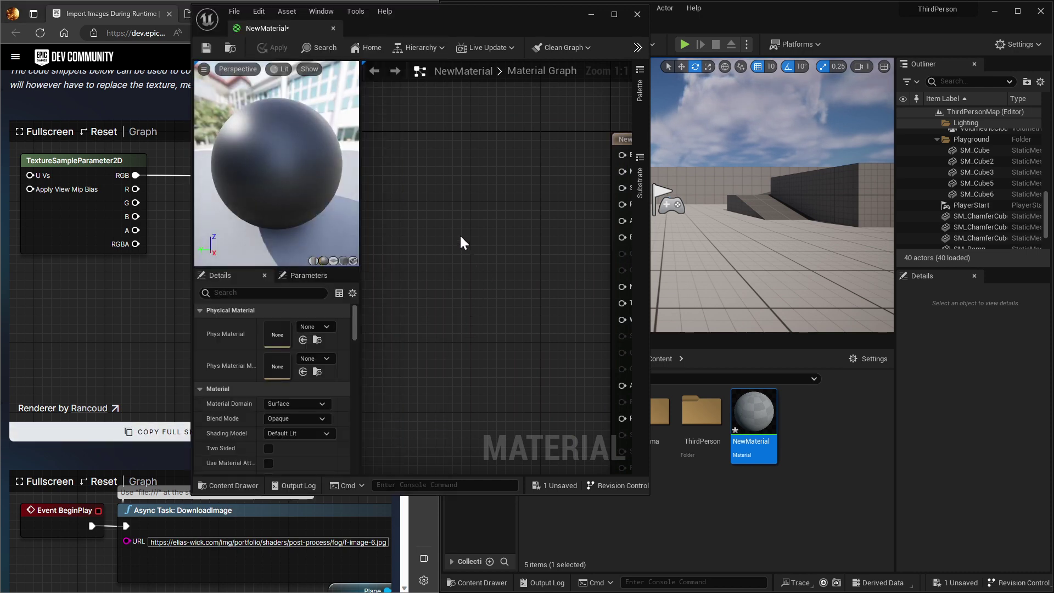
key("ctrl+v")
mouse_move(508, 239)
left_mouse_down()
mouse_move(463, 134)
mouse_move(608, 156)
left_mouse_up()
right_click_drag(532, 194, 644, 191)
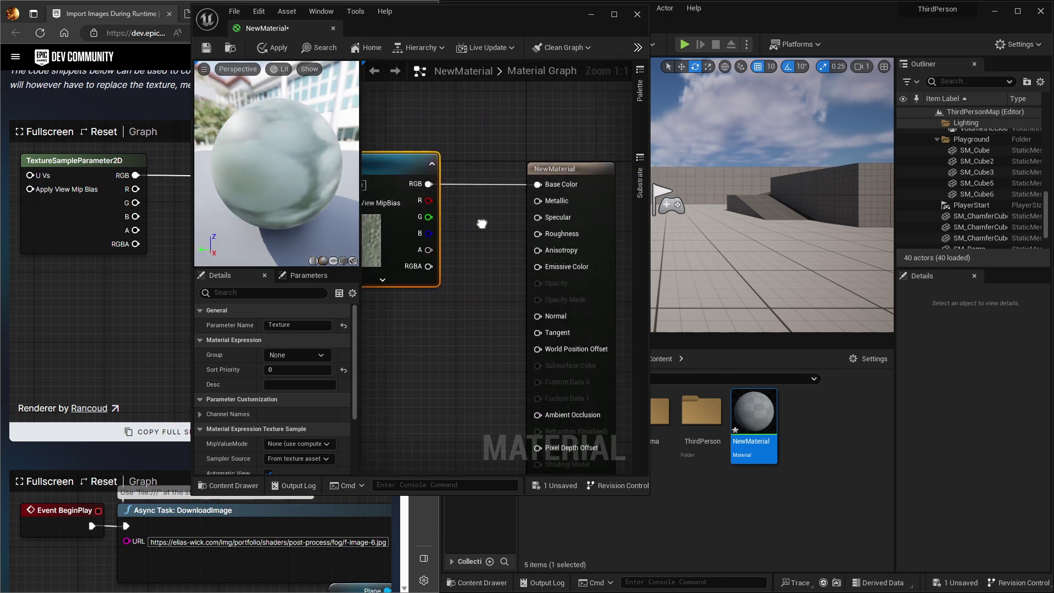
right_click_drag(558, 203, 556, 202)
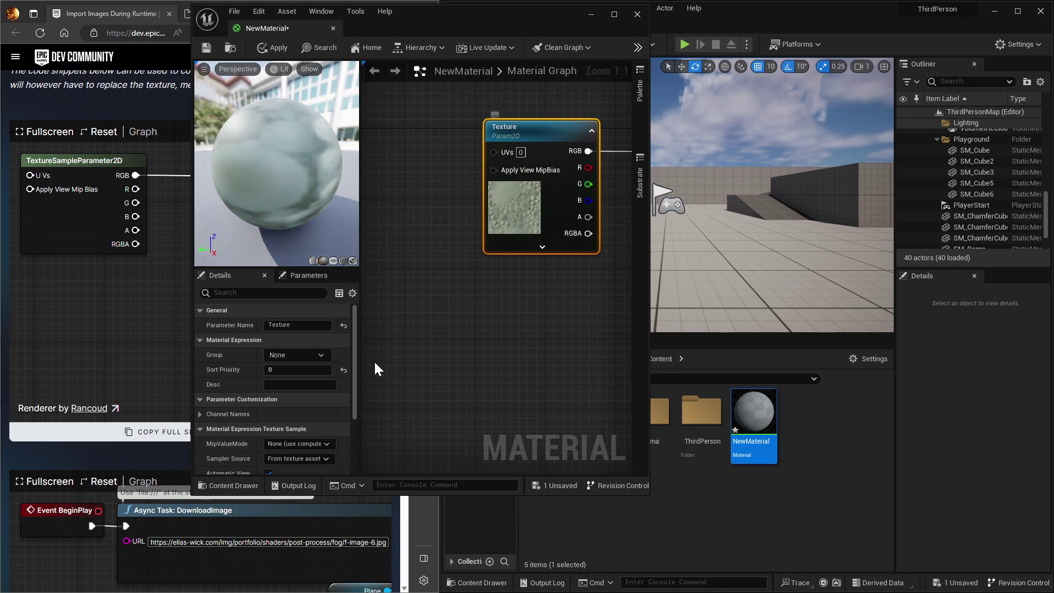
left_click(289, 325)
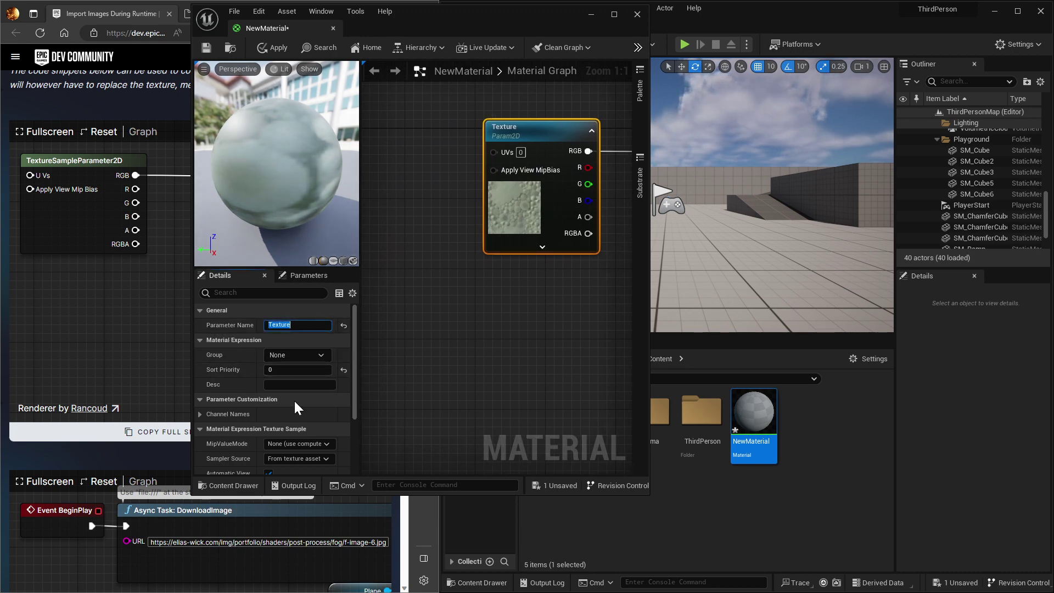
scroll(294, 399, "down", 4)
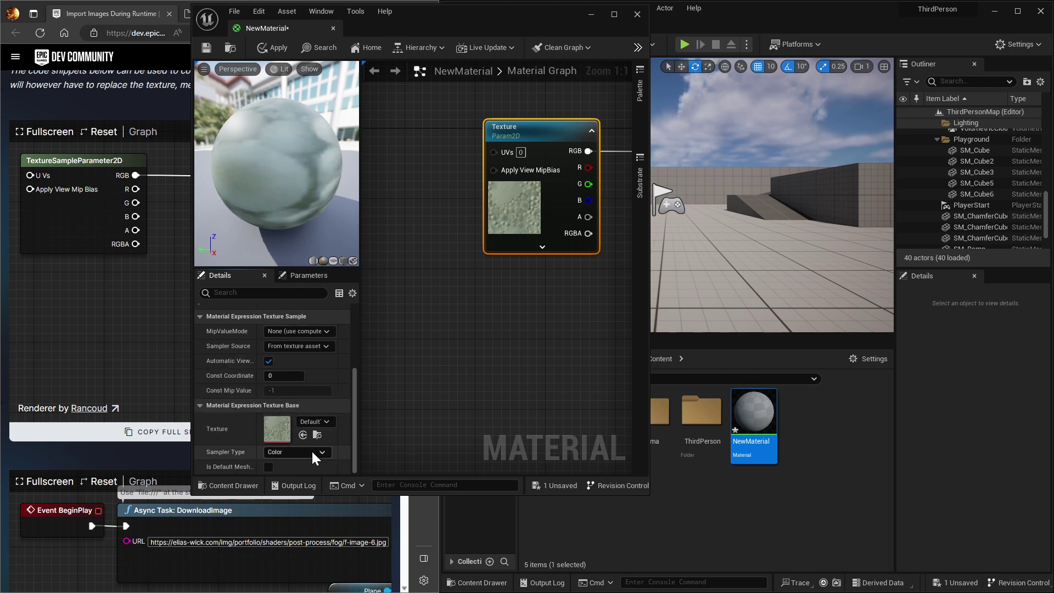
Set the Texture parameter's default to 127grey, then save and close NewMaterial.
left_click(319, 420)
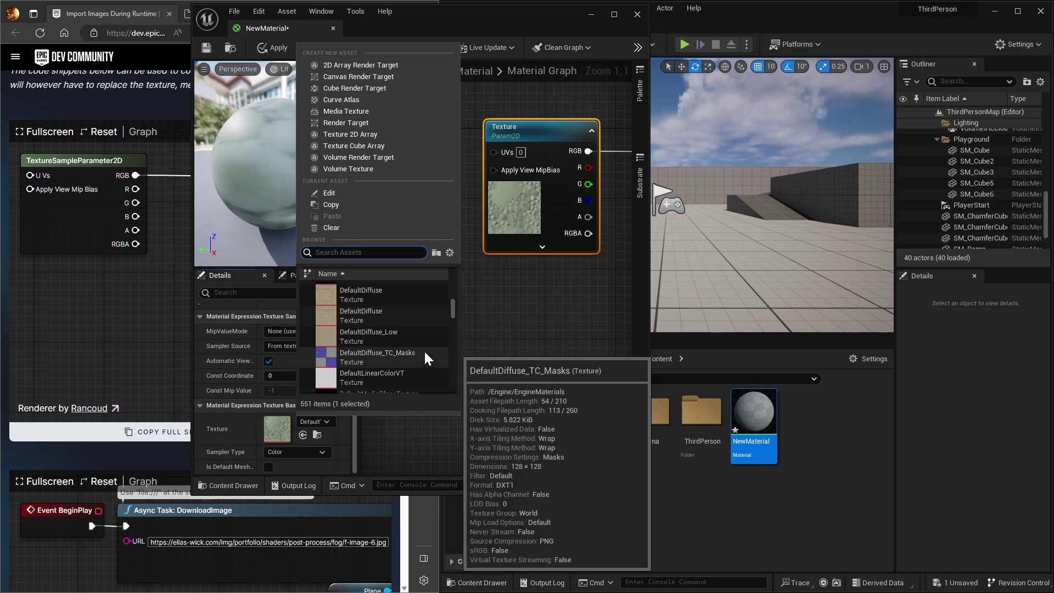
left_click_drag(451, 304, 456, 286)
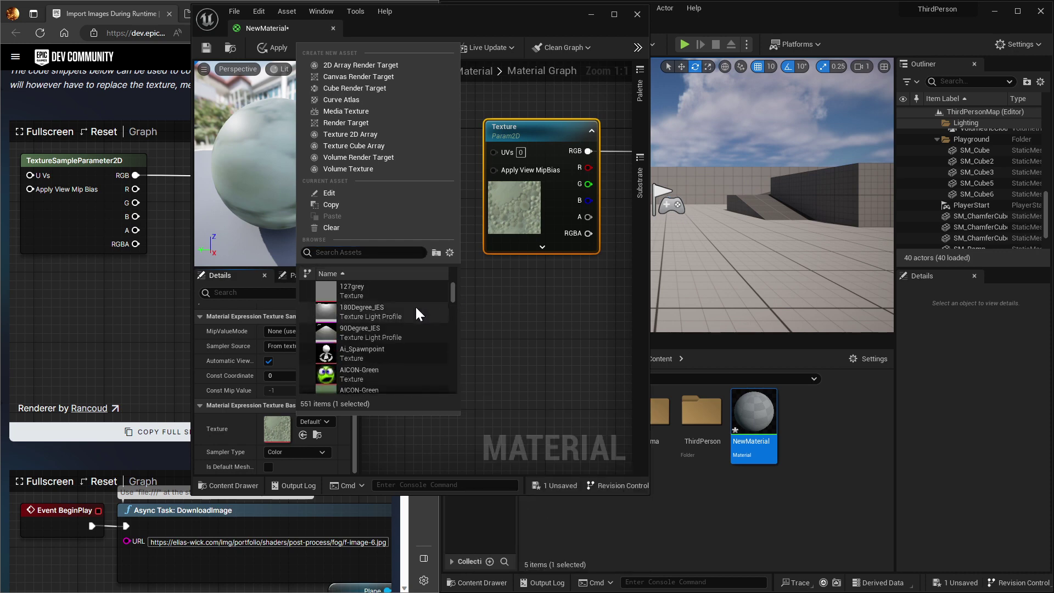
left_click(366, 291)
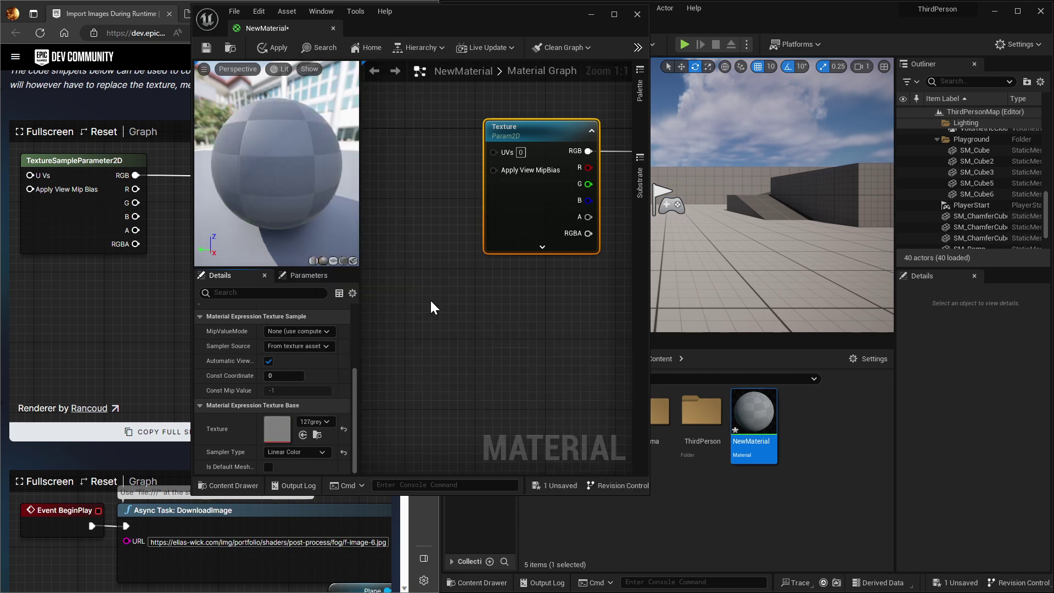
left_click(476, 320)
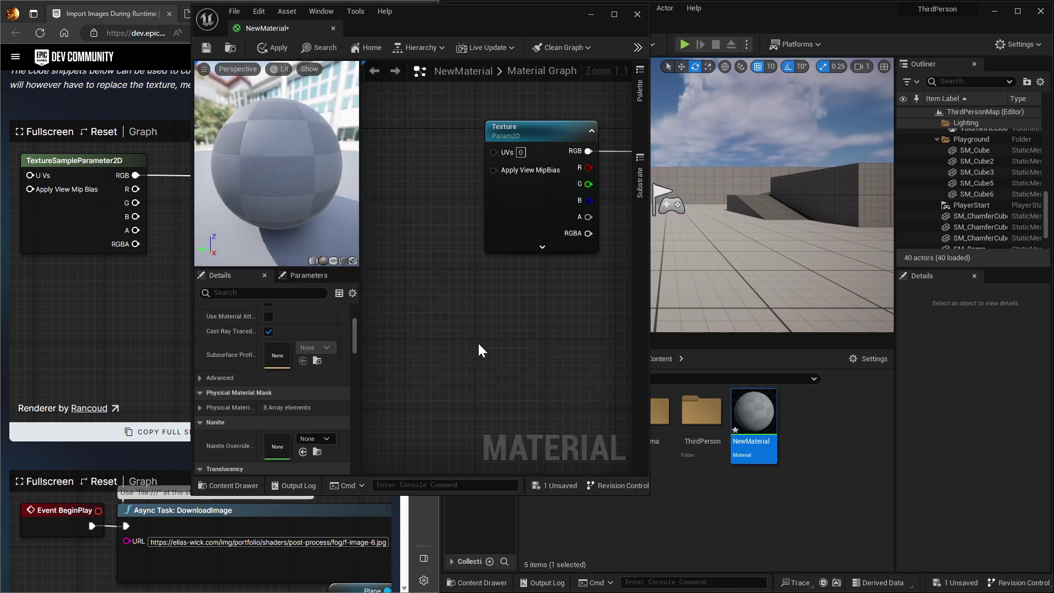
left_click(207, 48)
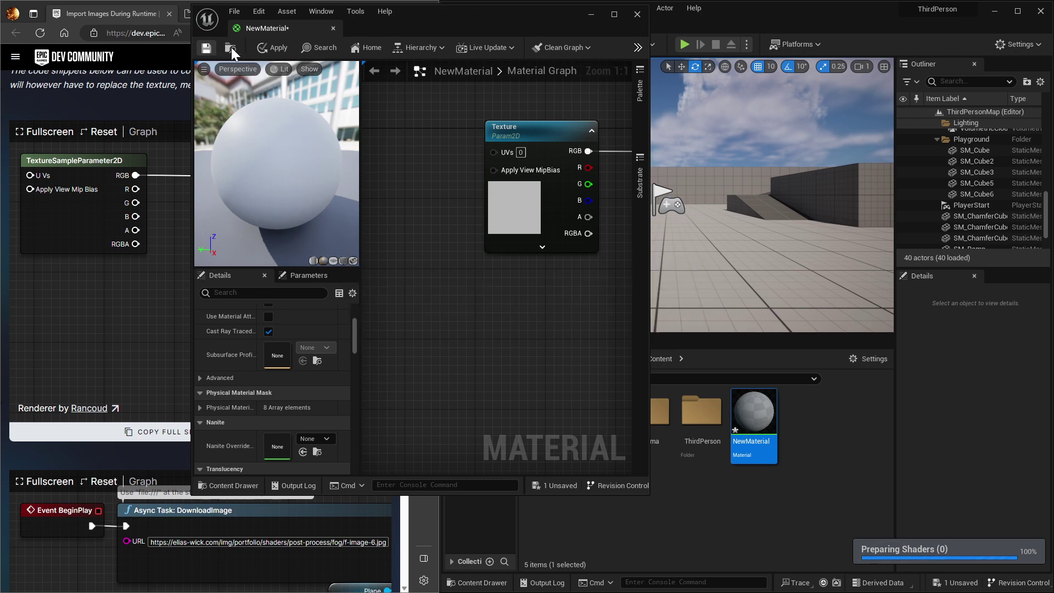
left_click(638, 20)
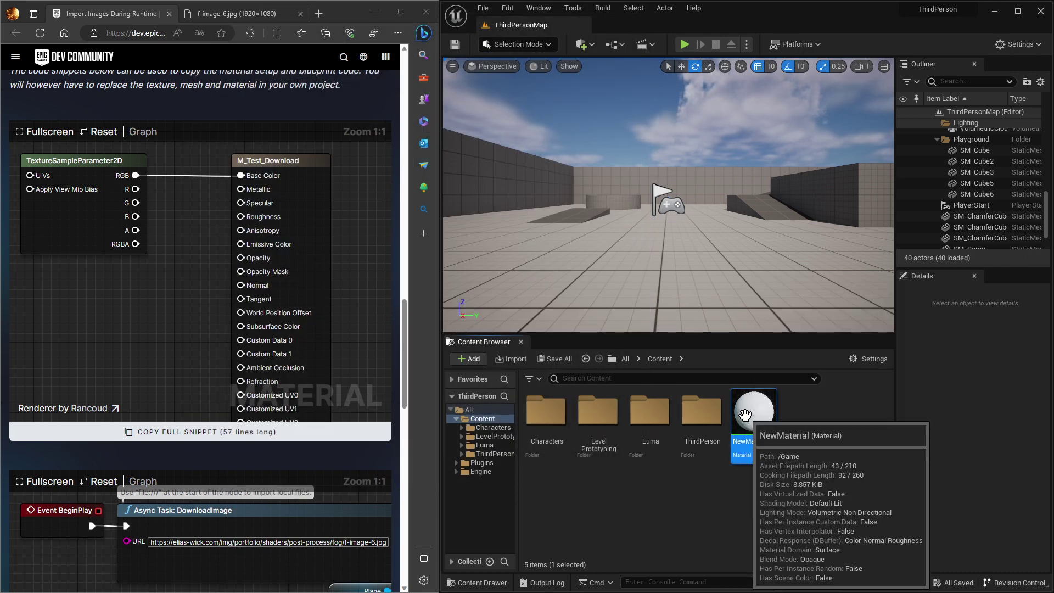
Create an Actor-based Blueprint Class named NewBlueprint and open it.
left_click(617, 486)
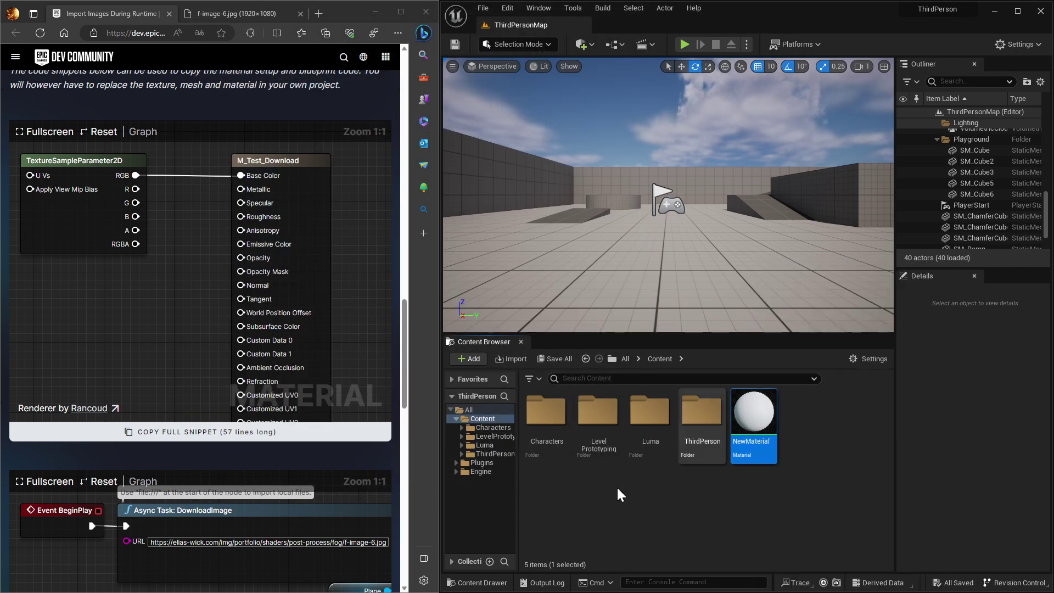
right_click(802, 419)
left_click(837, 264)
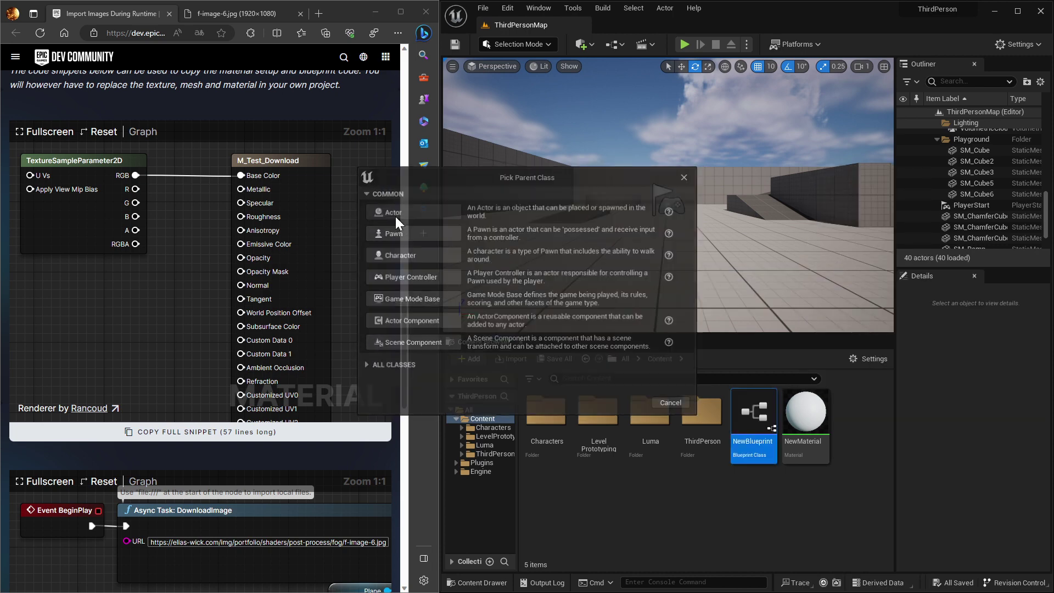
left_click(395, 217)
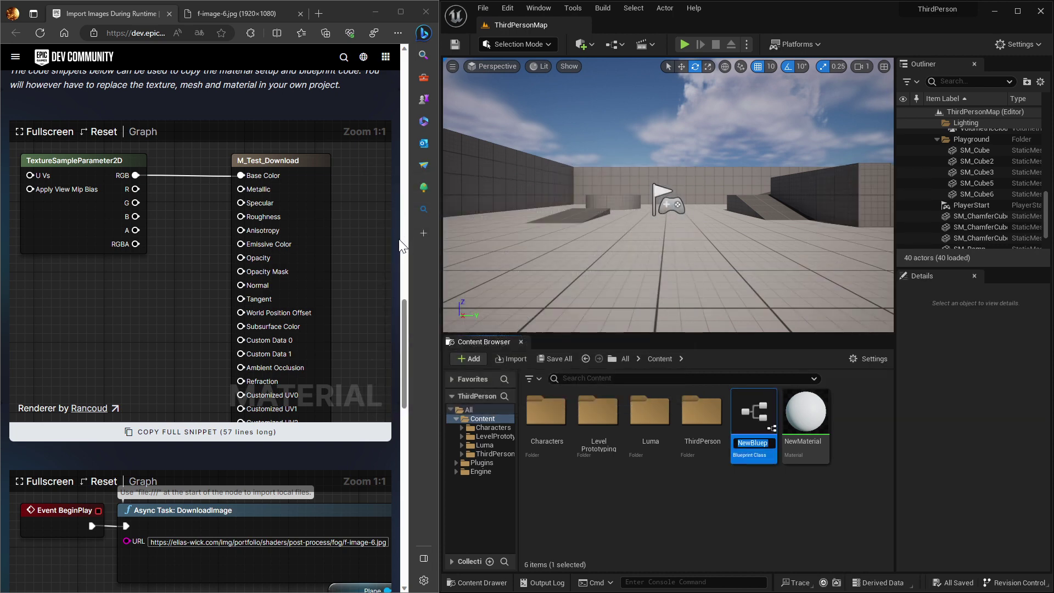
double_click(754, 415)
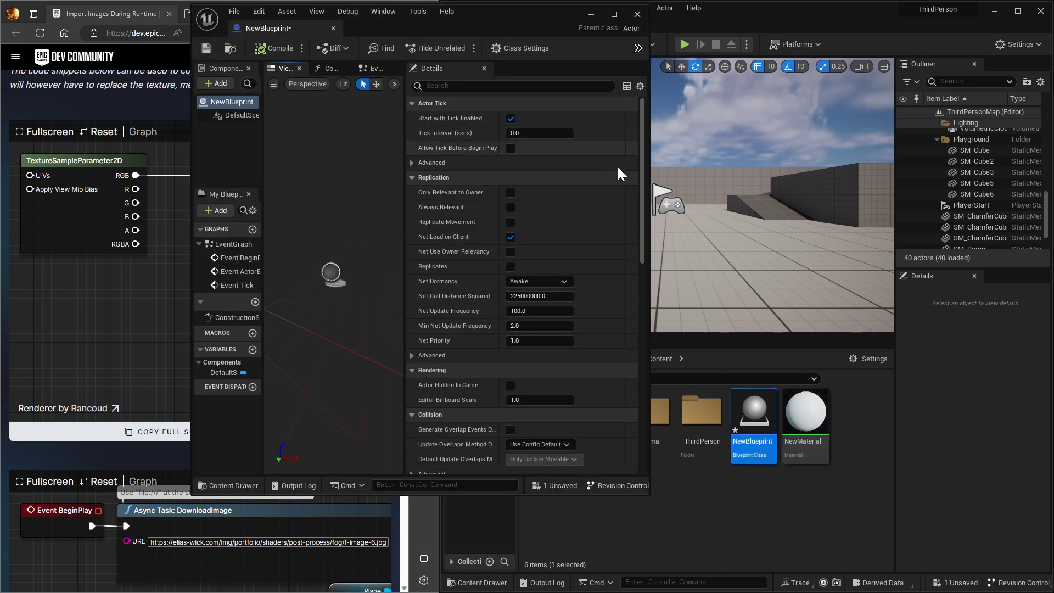
Add a Plane static mesh component to NewBlueprint.
left_click_drag(649, 175, 976, 196)
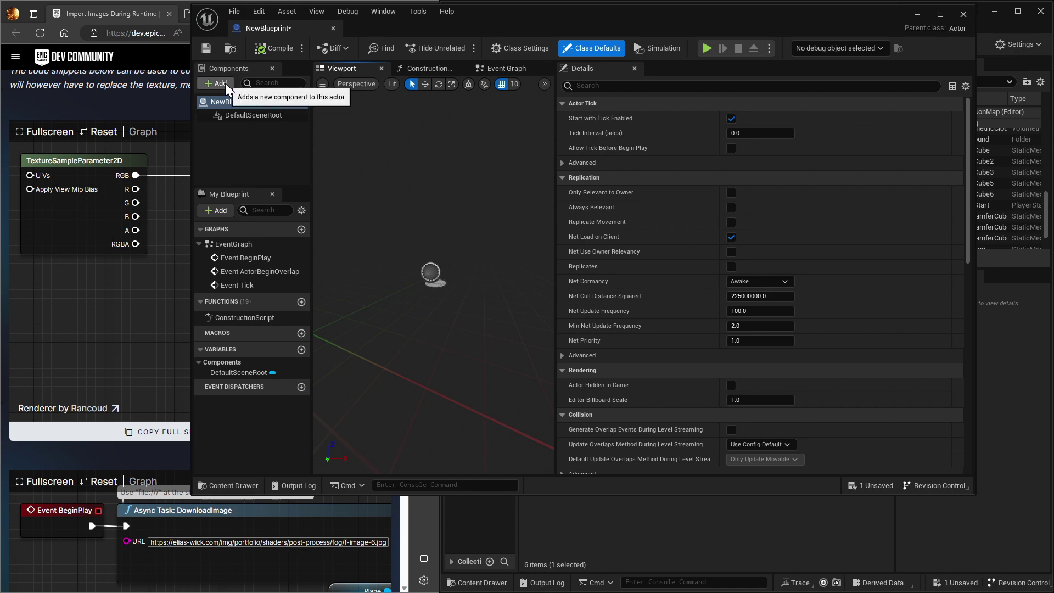
left_click(223, 84)
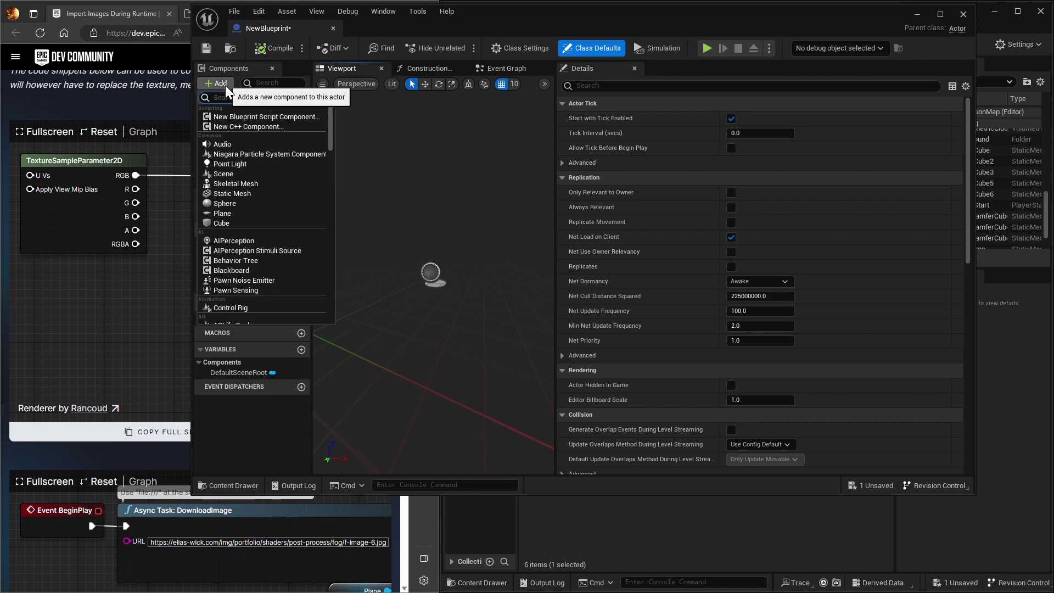
left_click(222, 213)
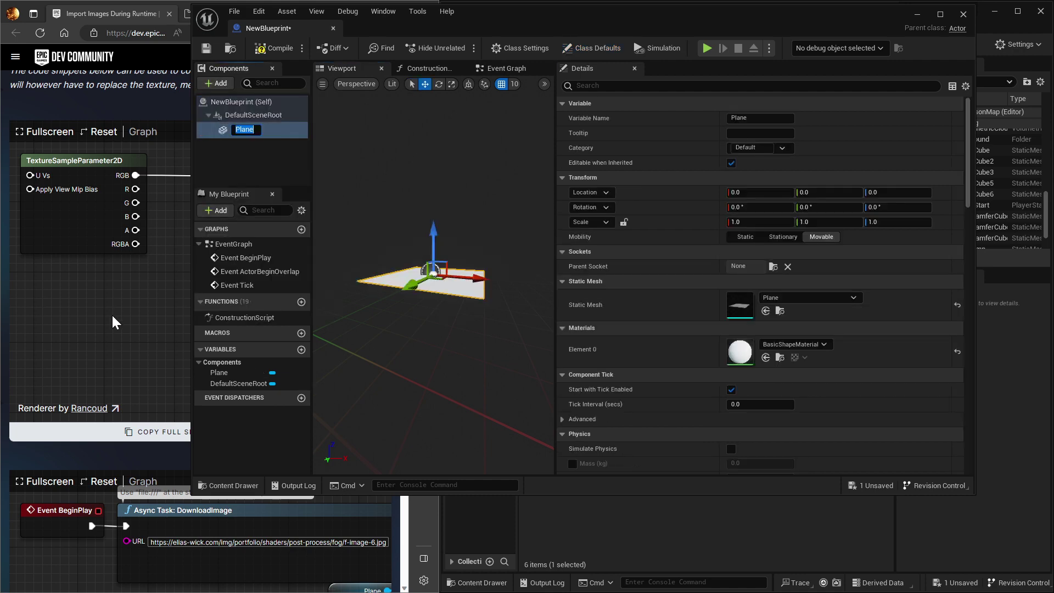
Copy the guide's full Blueprint snippet and maximize the Blueprint editor.
left_click(111, 314)
scroll(155, 309, "down", 7)
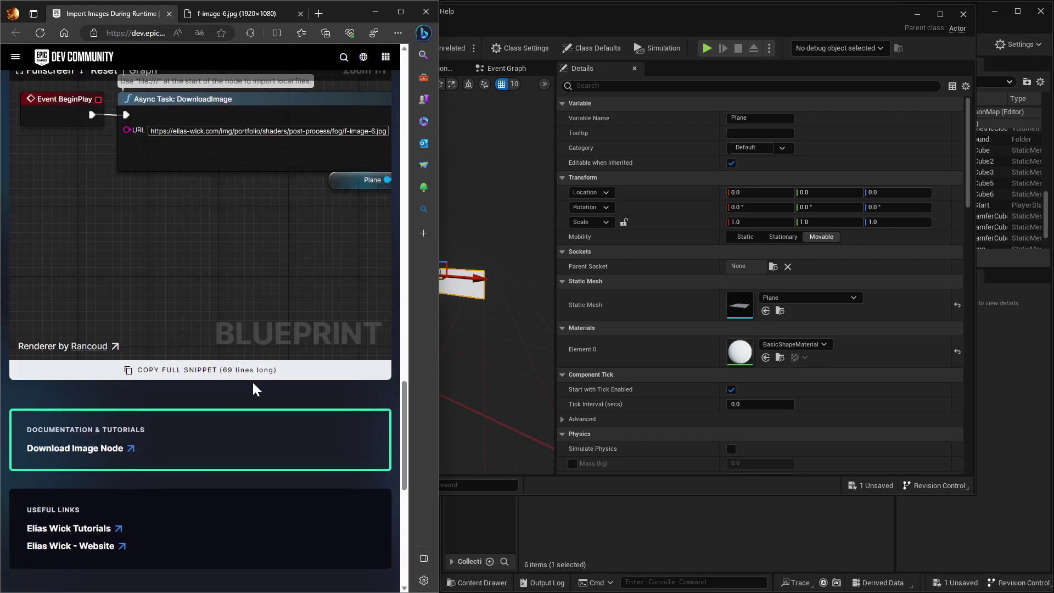
left_click(193, 374)
left_click(439, 301)
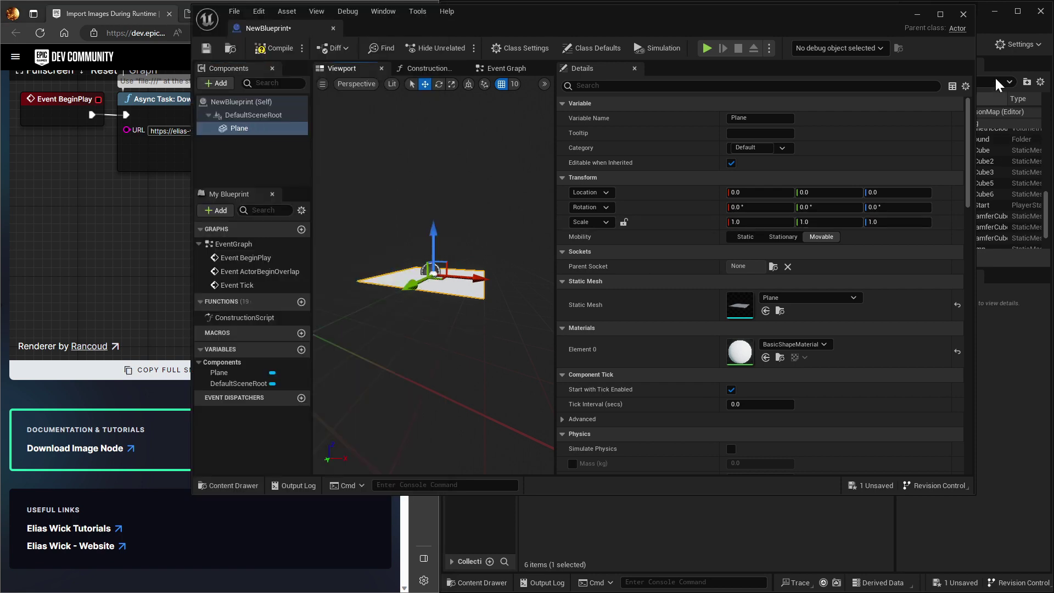
left_click(941, 14)
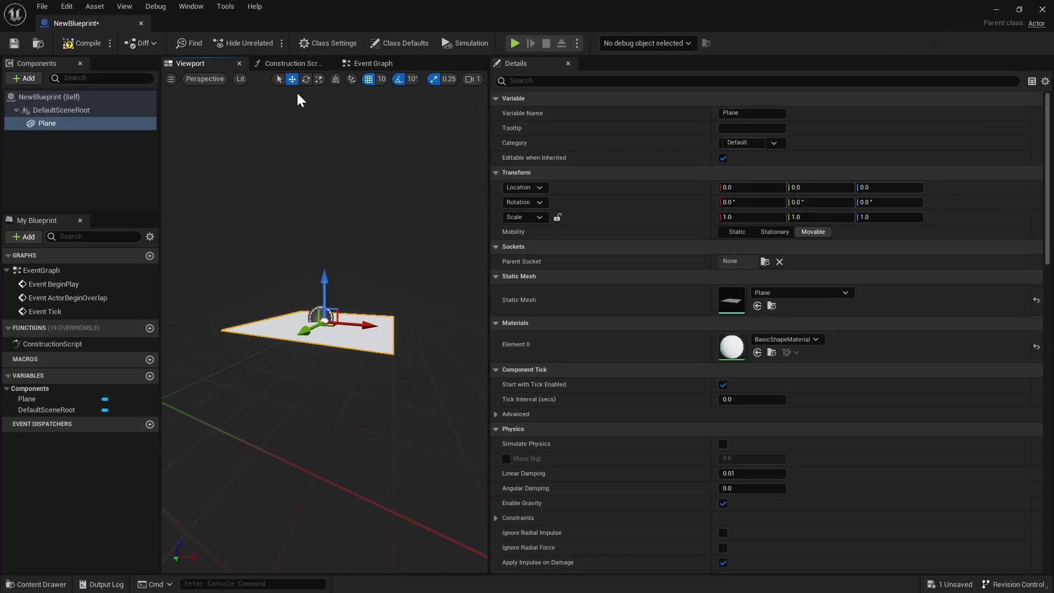
Replace the default Event BeginPlay with the pasted Download Image to Set Texture Parameter Value chain.
left_click(371, 63)
left_click(337, 222)
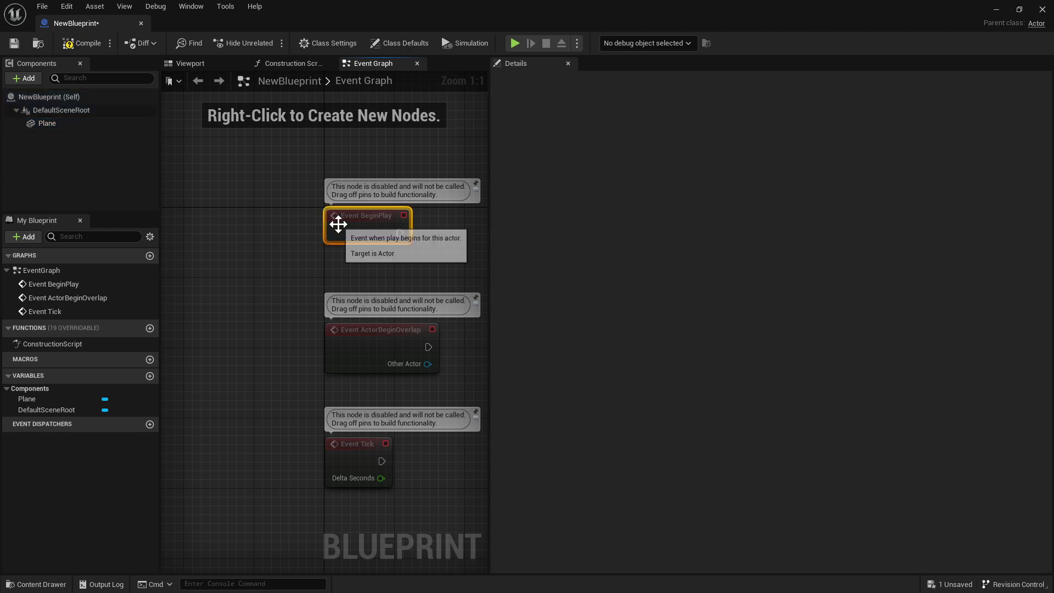
key("Delete")
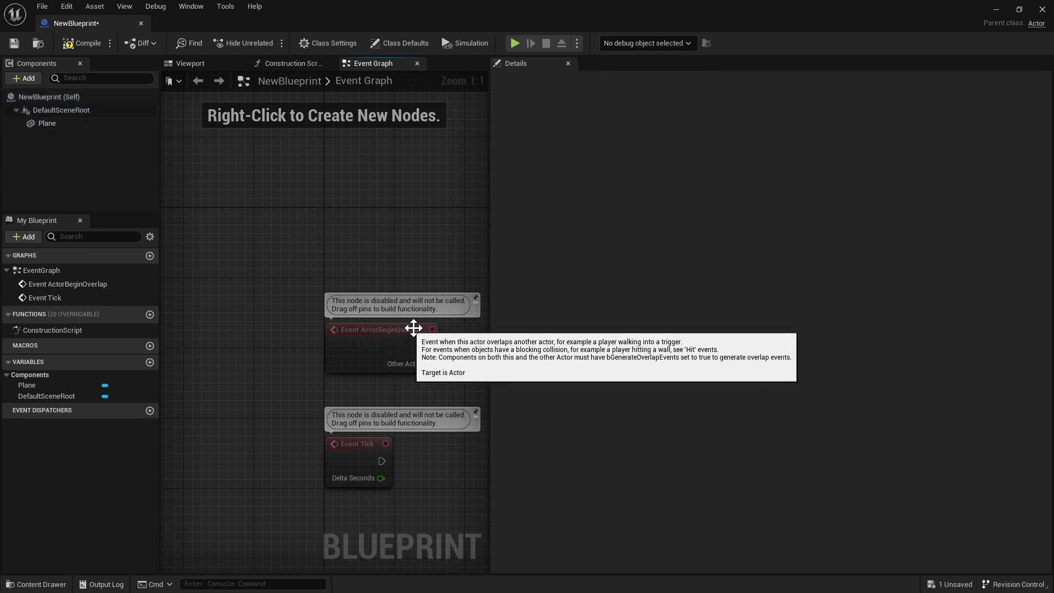
left_click_drag(487, 331, 953, 332)
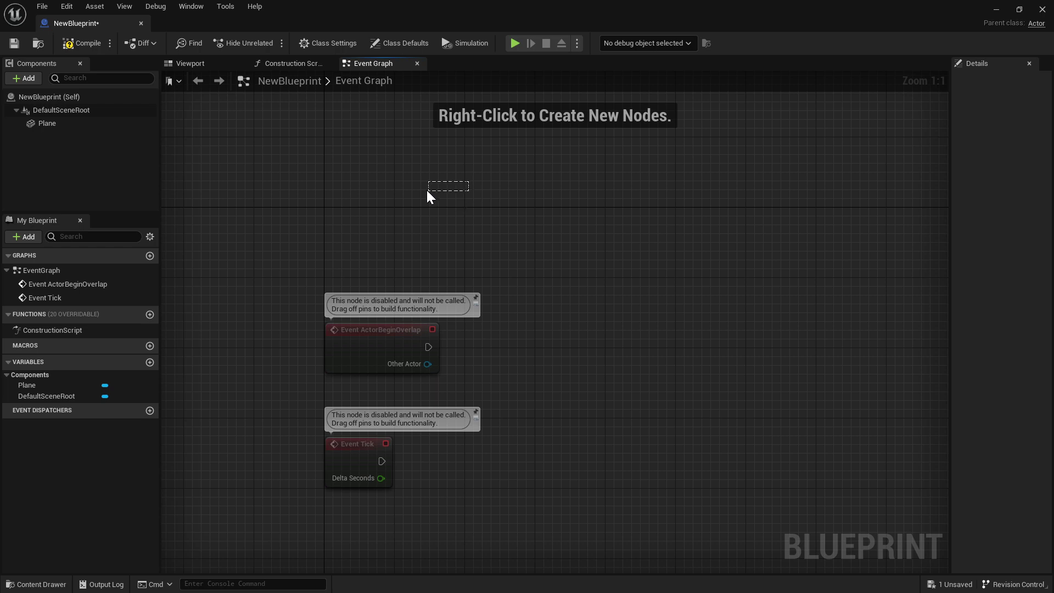
right_click_drag(428, 187, 336, 377)
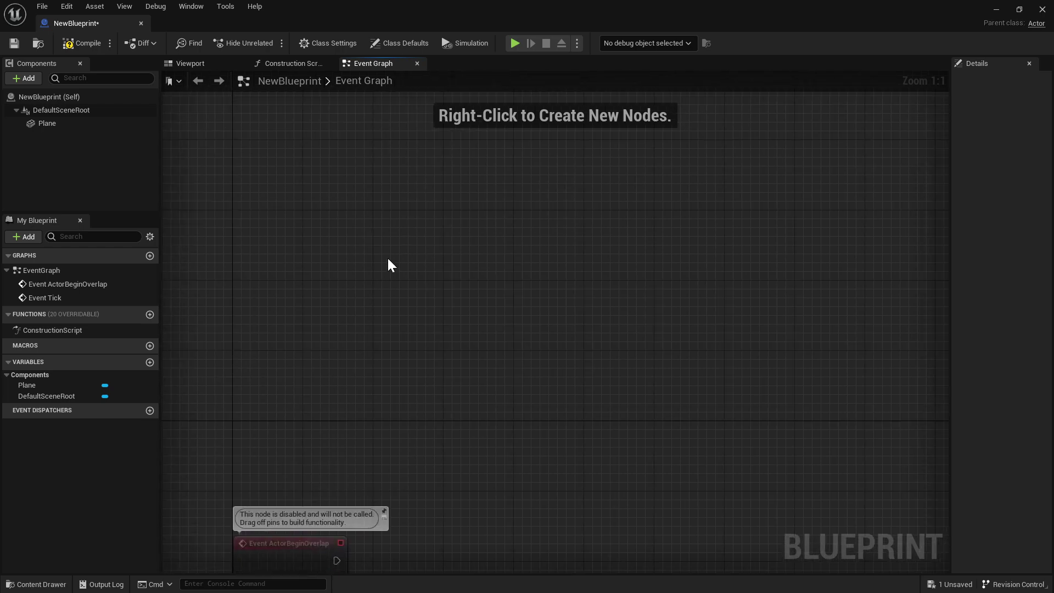
key("ctrl+v")
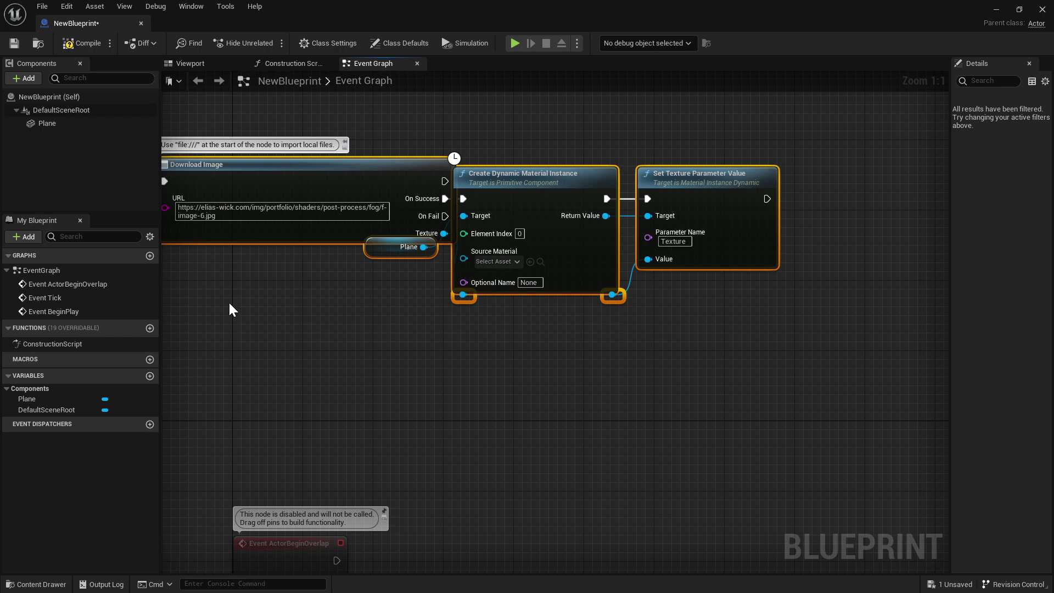
left_click(229, 301)
mouse_move(223, 297)
right_mouse_down()
mouse_move(418, 428)
mouse_move(373, 425)
right_mouse_up()
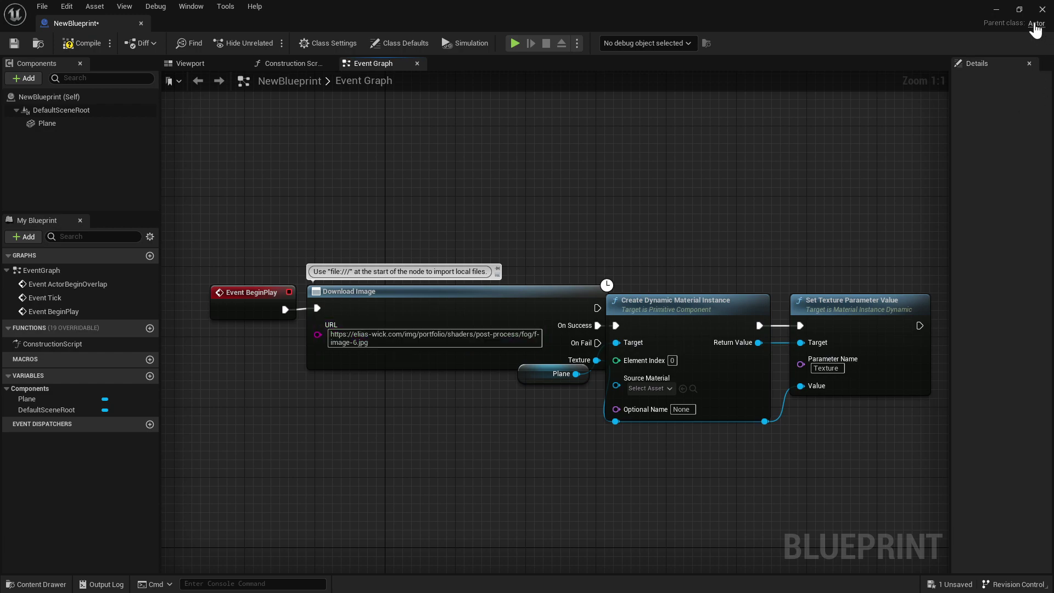
Look at the downloaded foggy staircase image in the browser.
left_click(1019, 11)
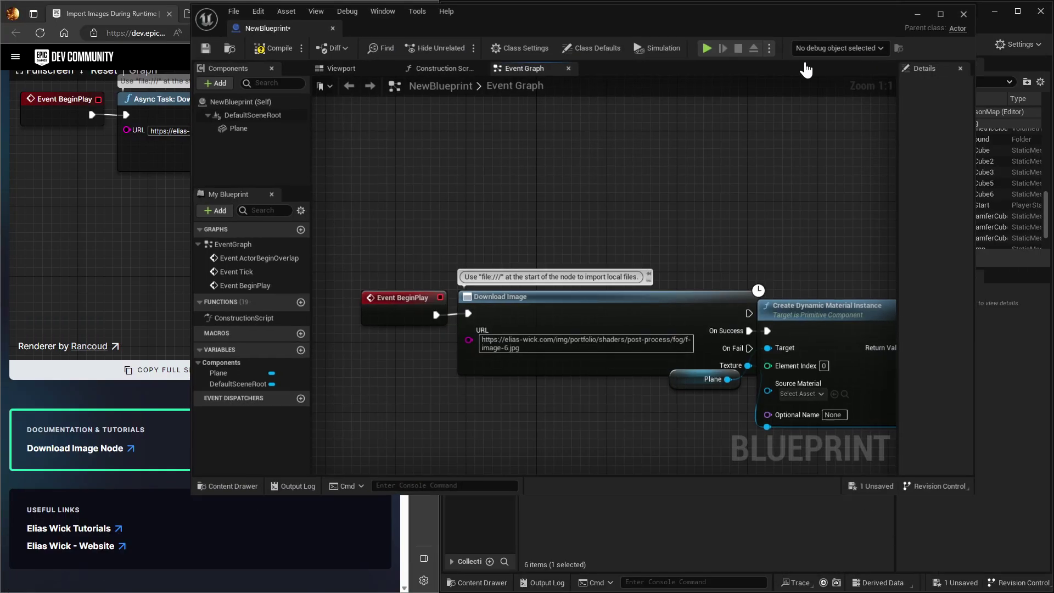
left_click(85, 232)
left_click(225, 13)
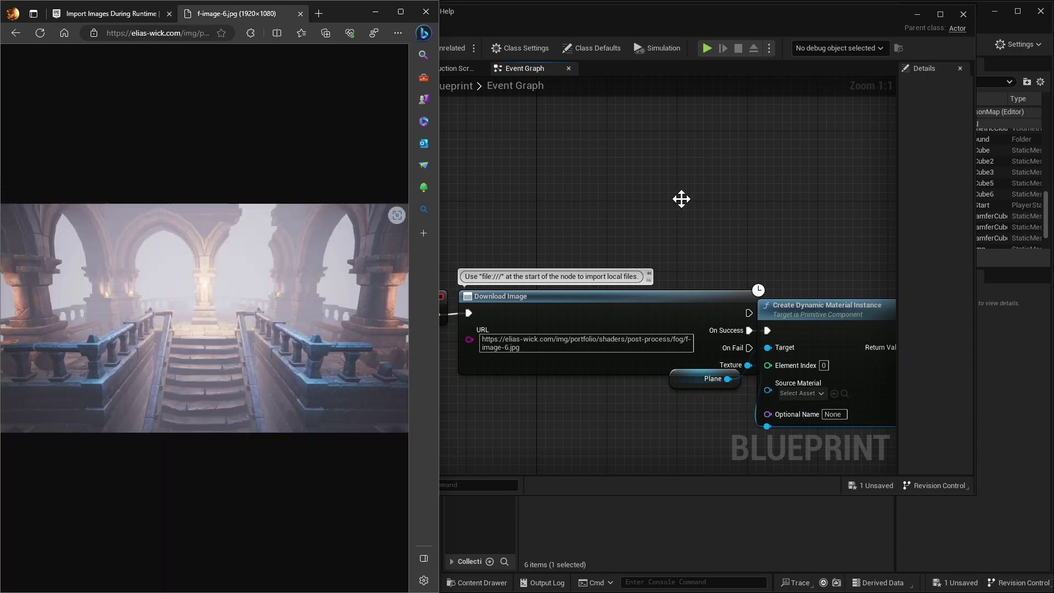
left_click(679, 170)
left_click(939, 14)
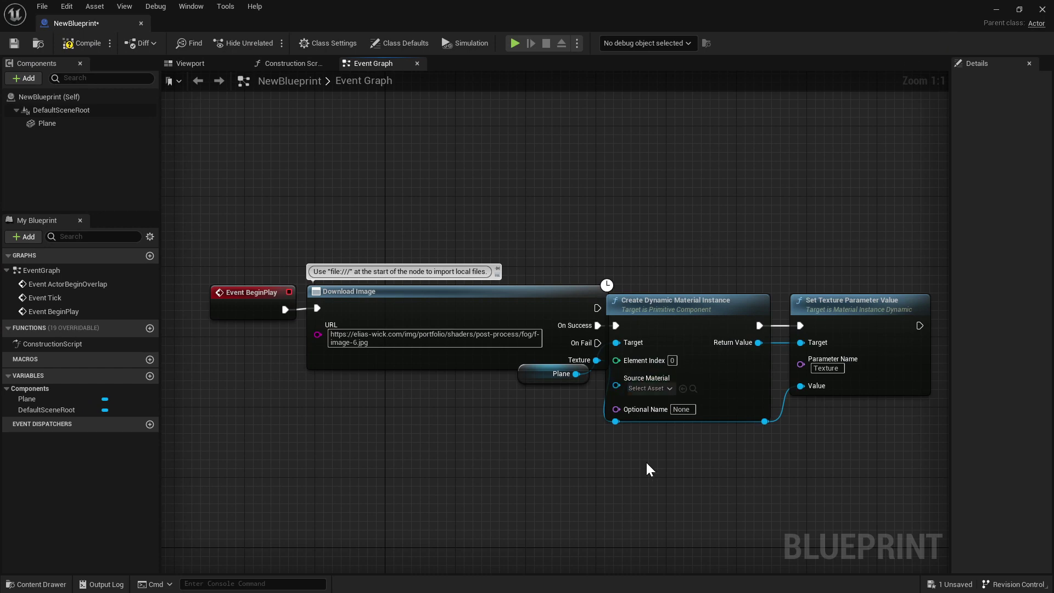
Spread the pasted nodes out, lowering the Texture reroute points and the Plane node.
right_click_drag(646, 463, 414, 454)
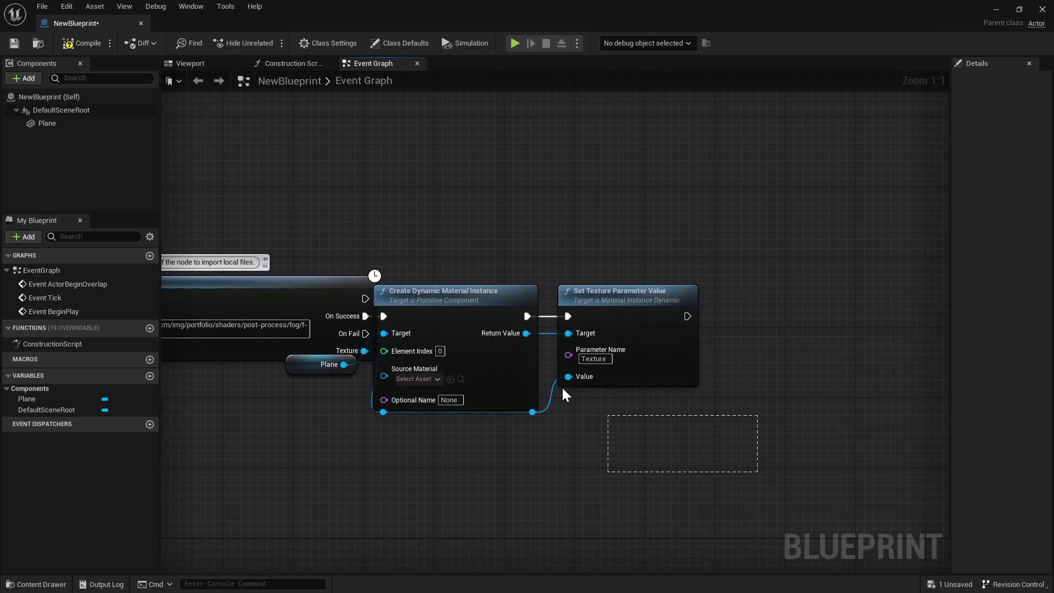
mouse_move(561, 387)
left_mouse_down()
mouse_move(477, 269)
mouse_move(508, 291)
left_mouse_up()
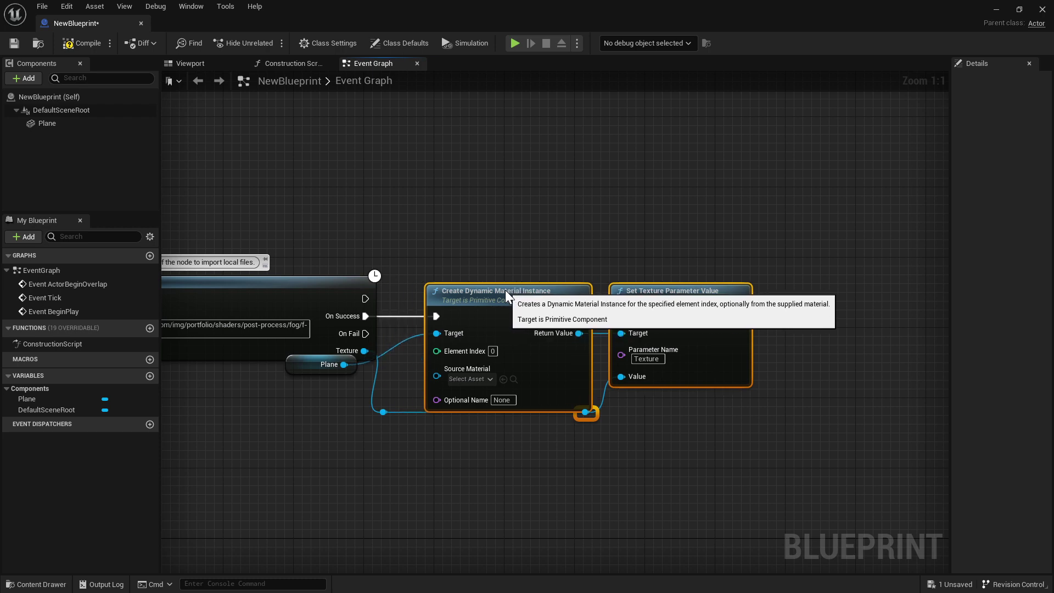
left_click(541, 471)
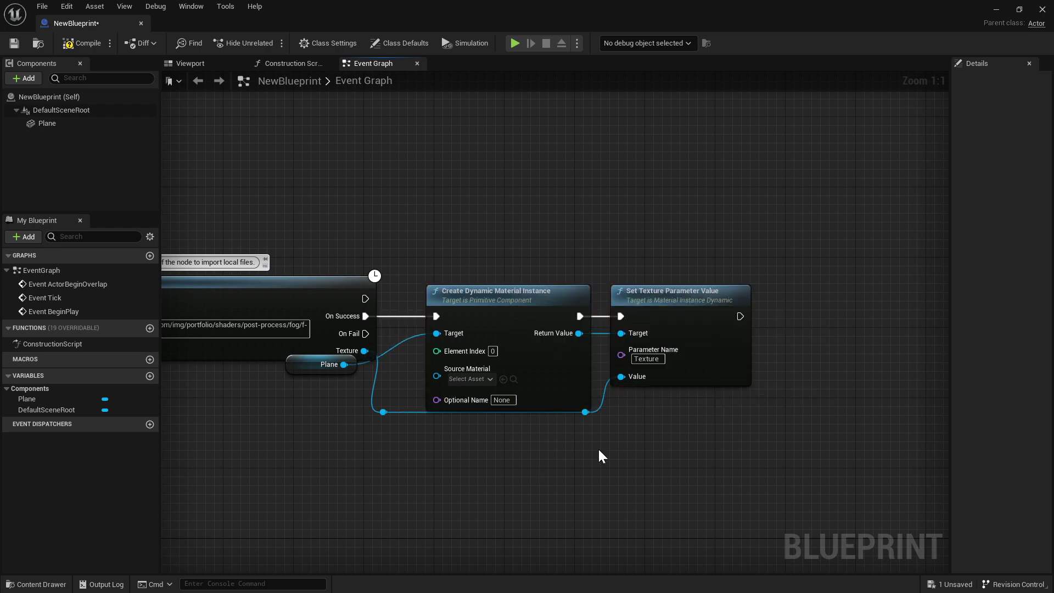
left_click(592, 419)
left_click_drag(389, 417, 433, 437)
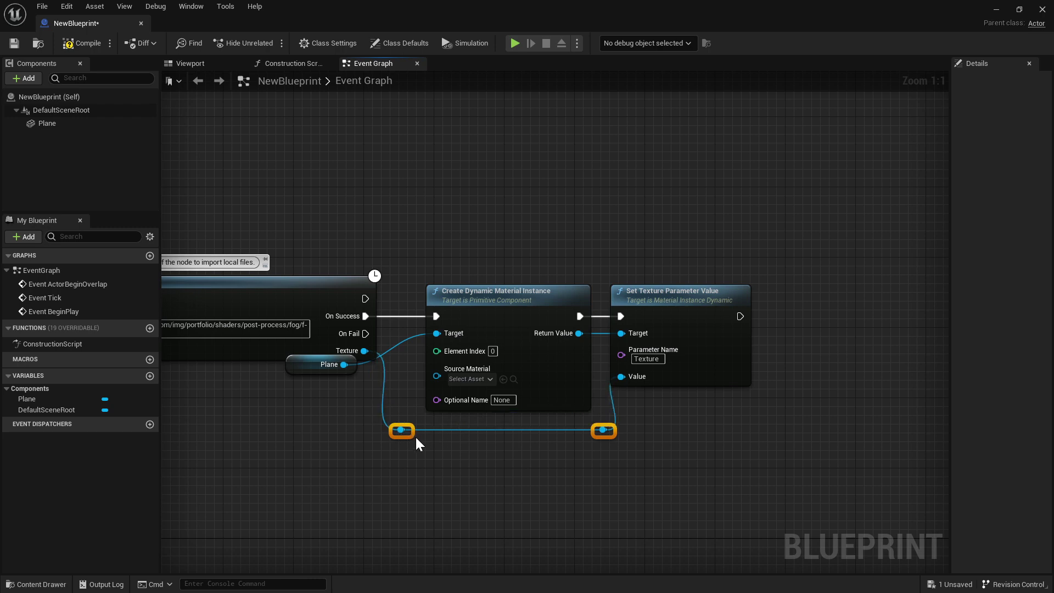
left_click(708, 262)
left_click_drag(687, 298, 757, 298)
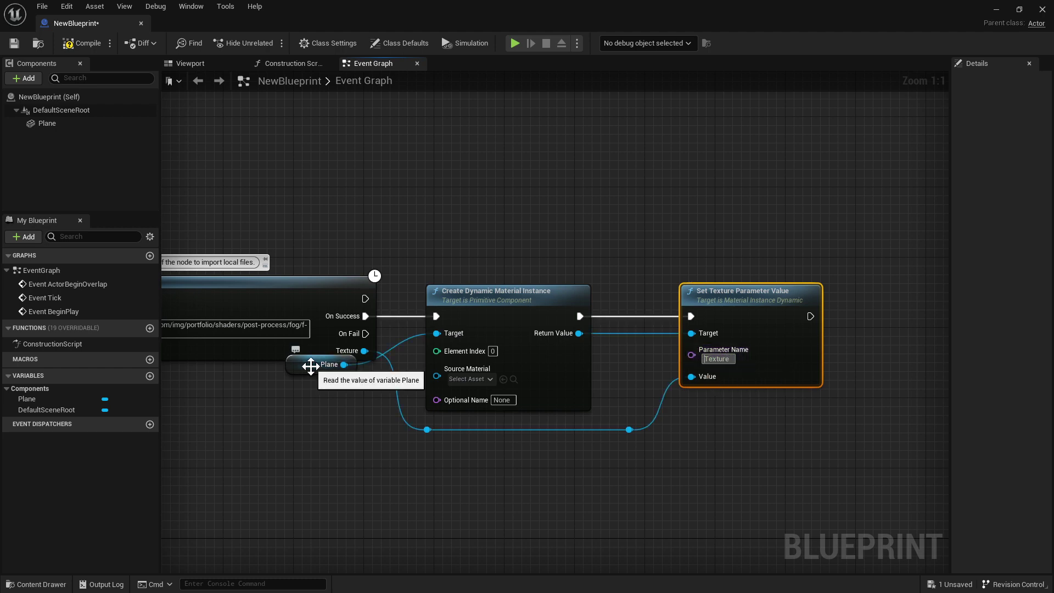
left_click_drag(303, 362, 303, 397)
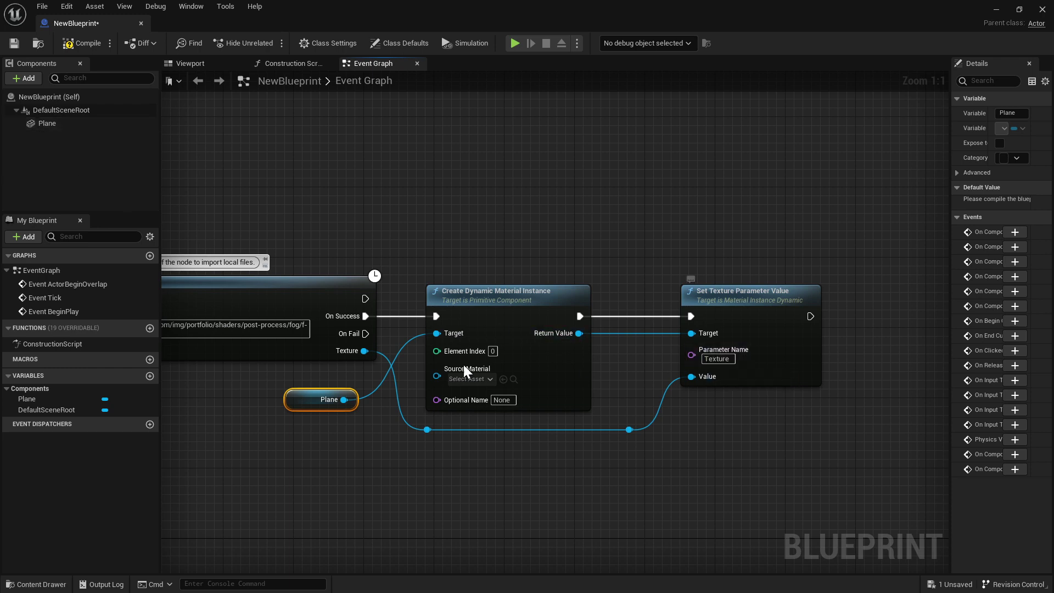
left_click(1020, 9)
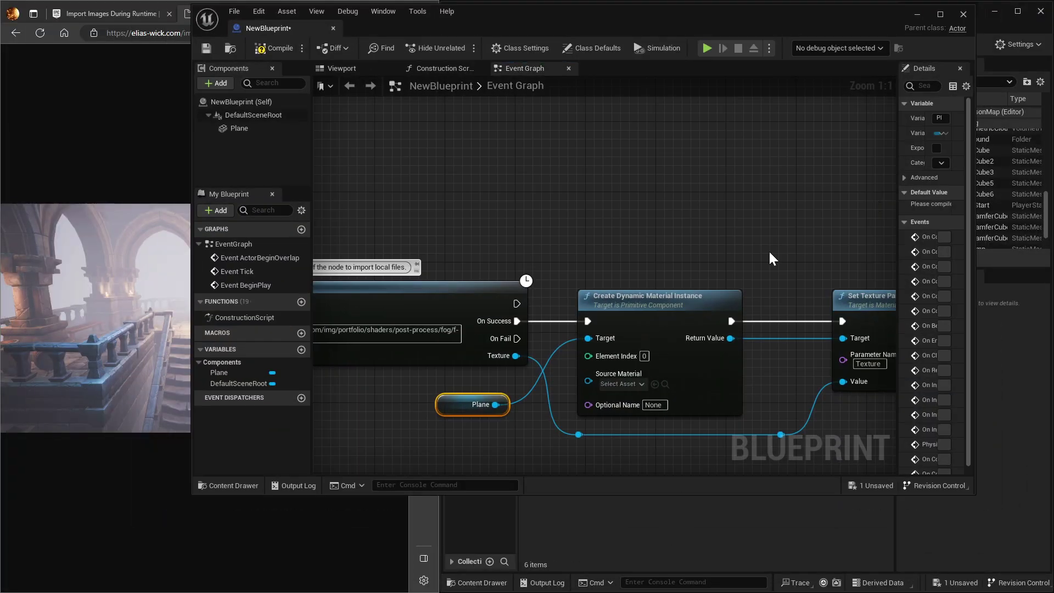
Open NewMaterial beside NewBlueprint to confirm its parameter is named Texture.
left_click_drag(695, 30, 251, 113)
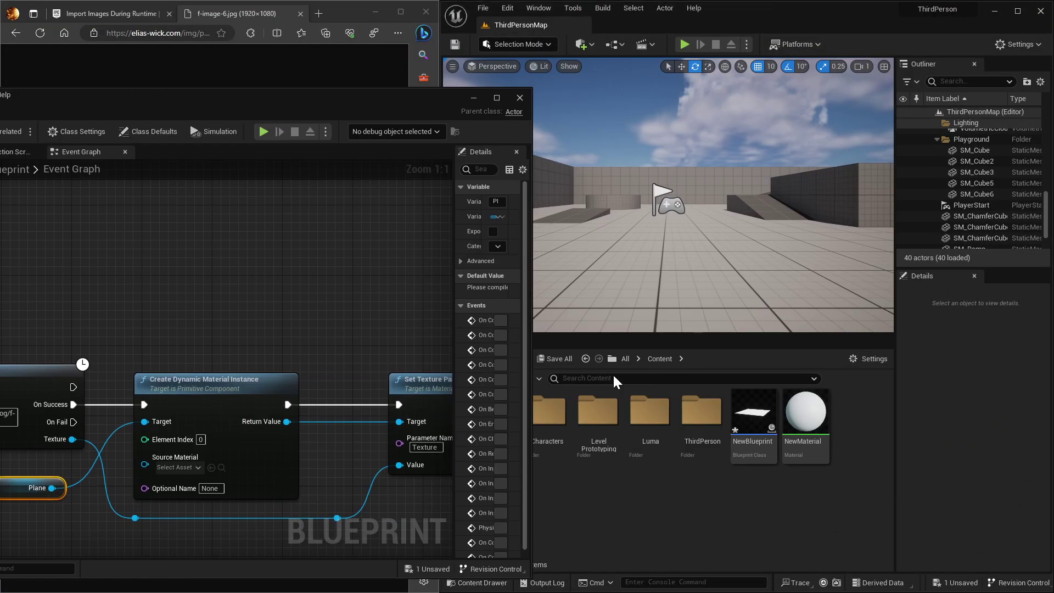
left_click(803, 417)
double_click(803, 417)
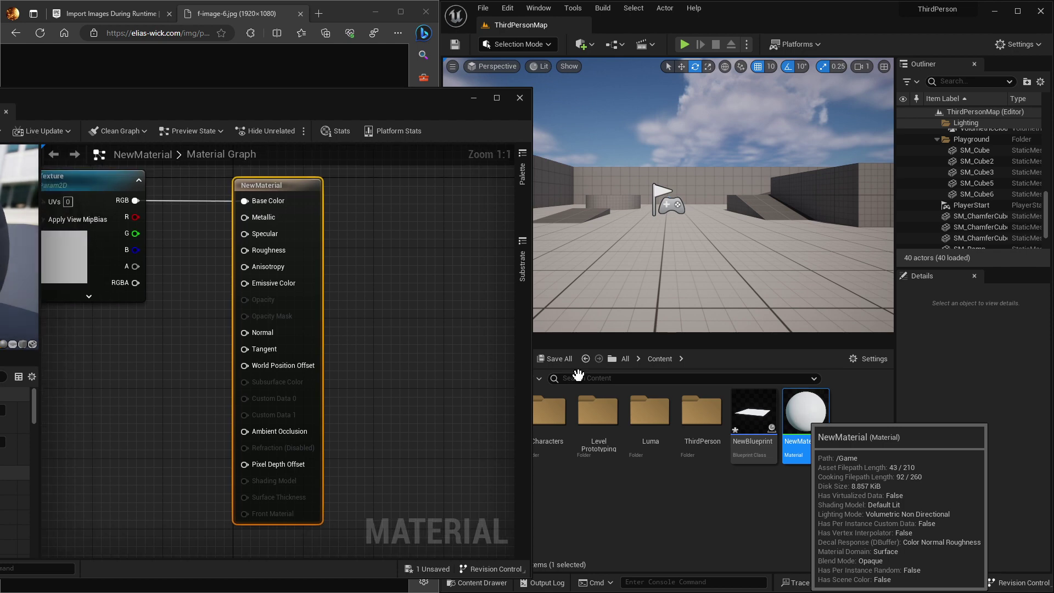
left_click_drag(198, 99, 671, 59)
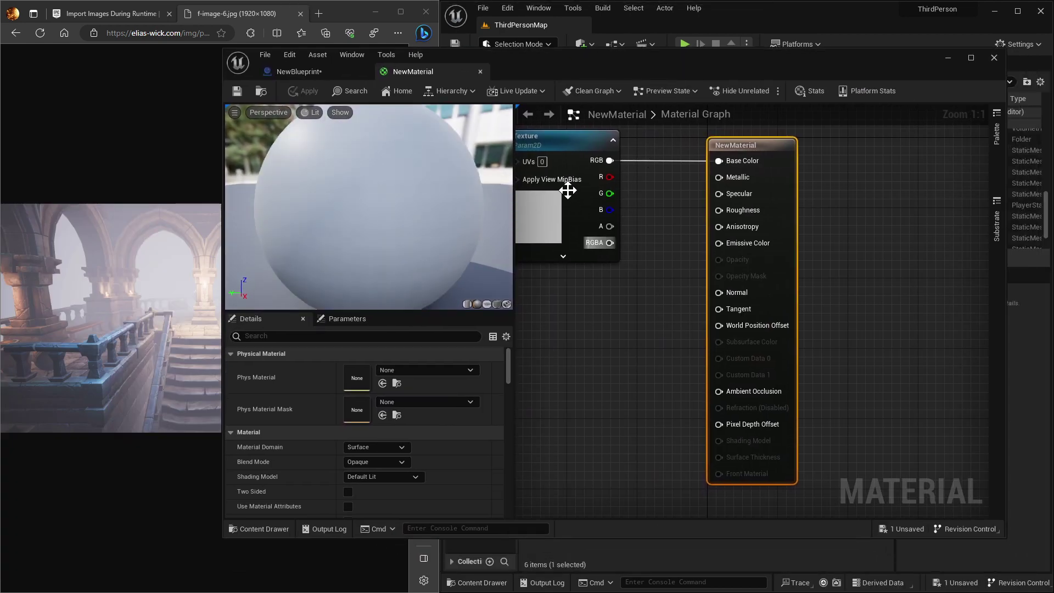
left_click(568, 164)
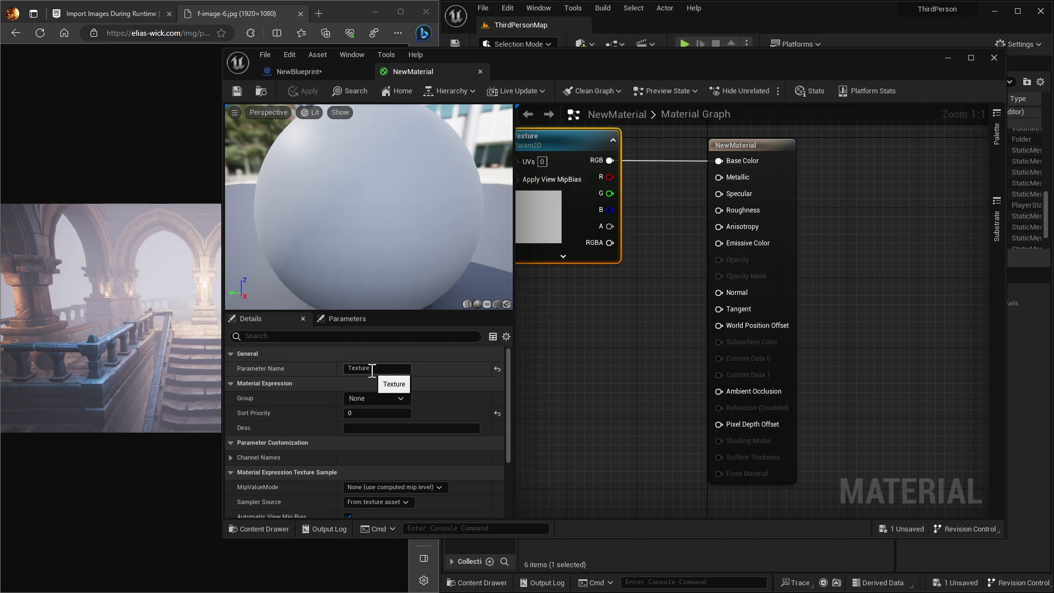
left_click(296, 71)
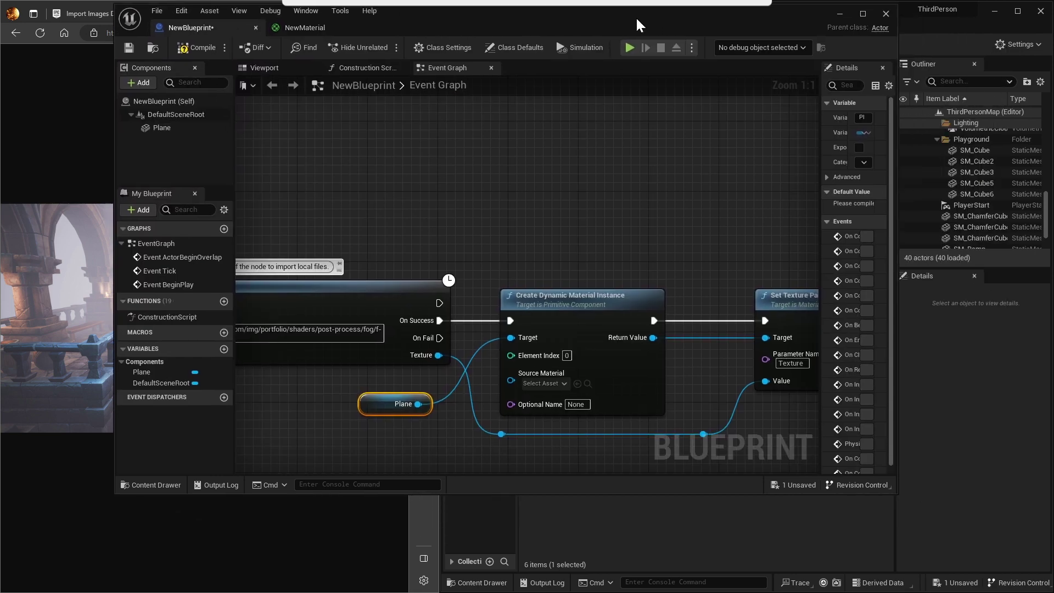
left_click_drag(745, 69, 593, 37)
Assign NewMaterial to the Plane component's Element 0 material slot.
left_click(818, 27)
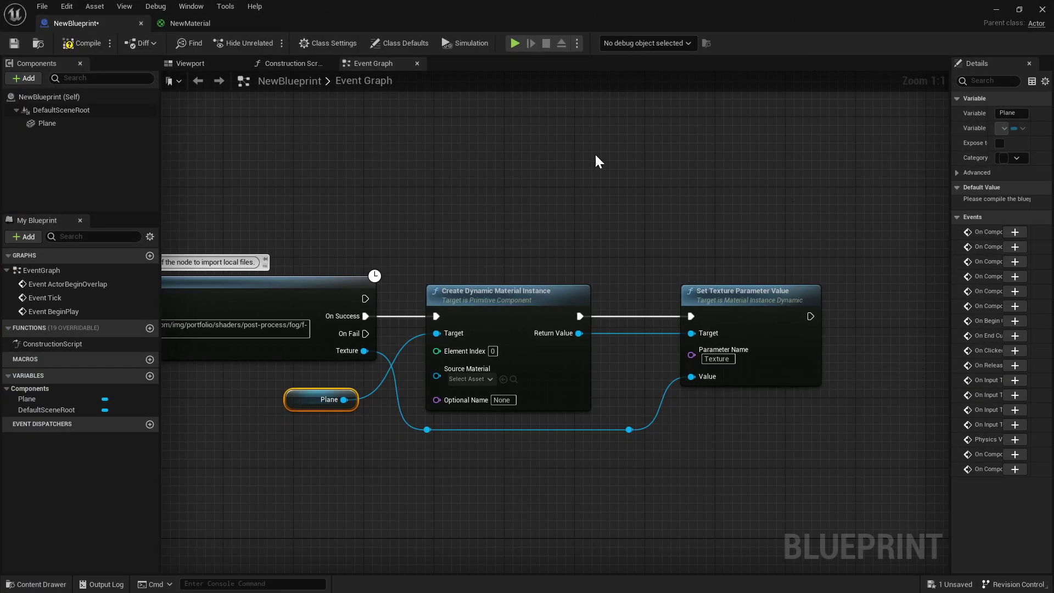
left_click(58, 123)
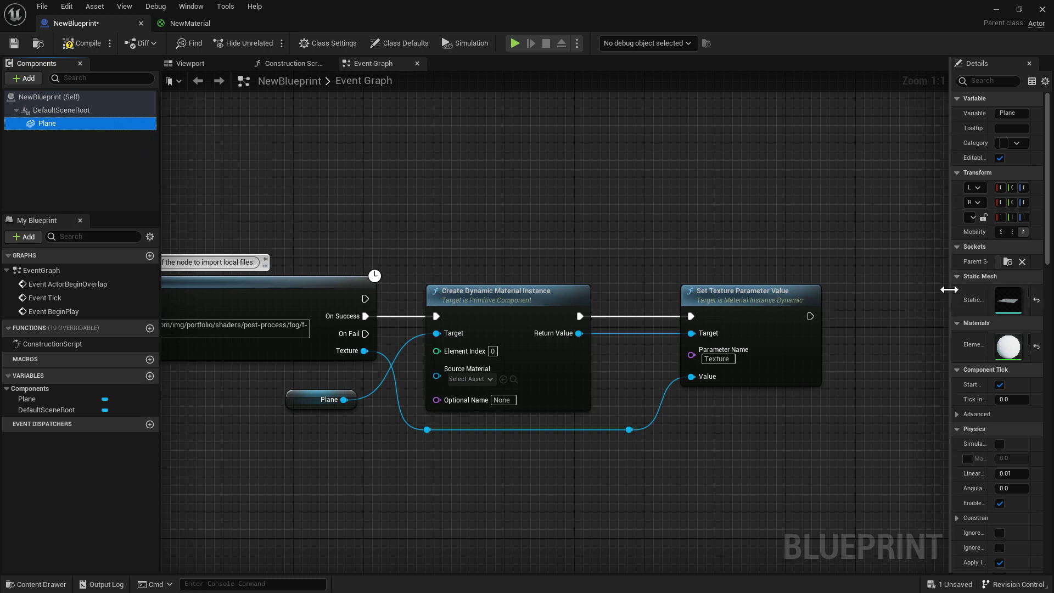
left_click_drag(948, 287, 687, 280)
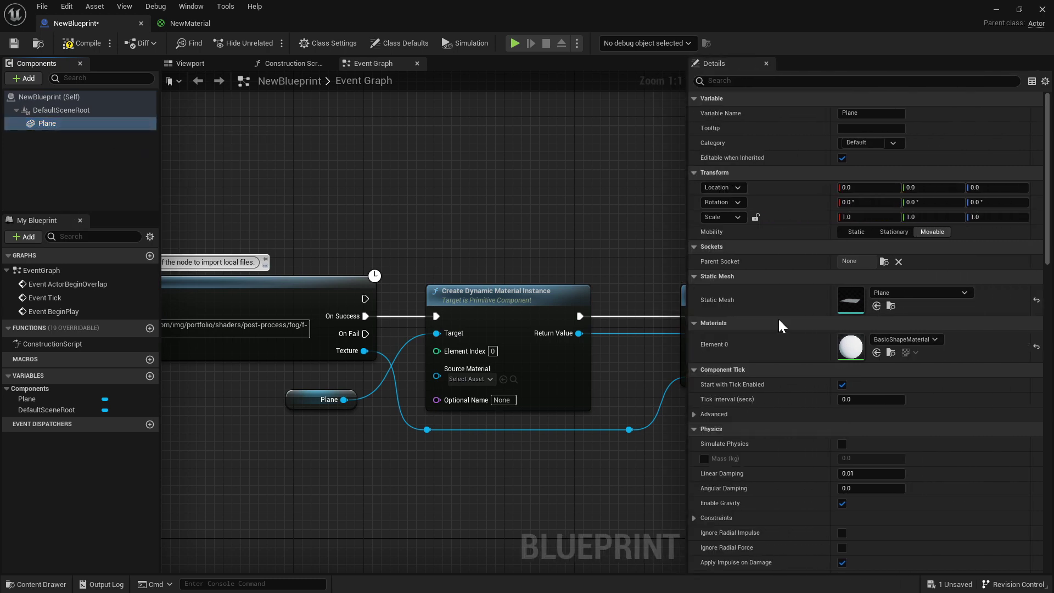
left_click(876, 353)
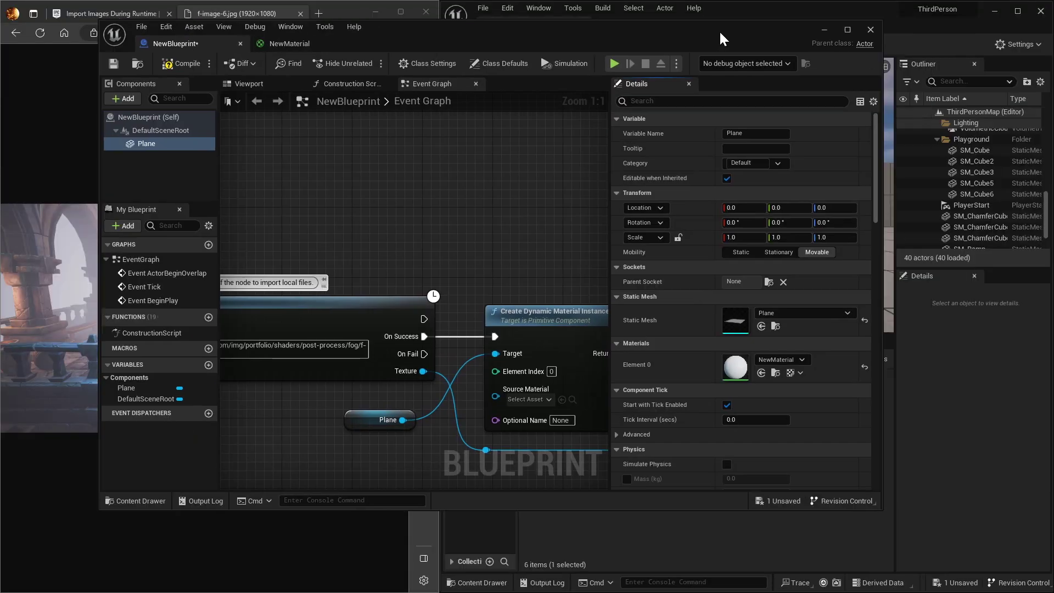
left_click_drag(903, 14, 548, 54)
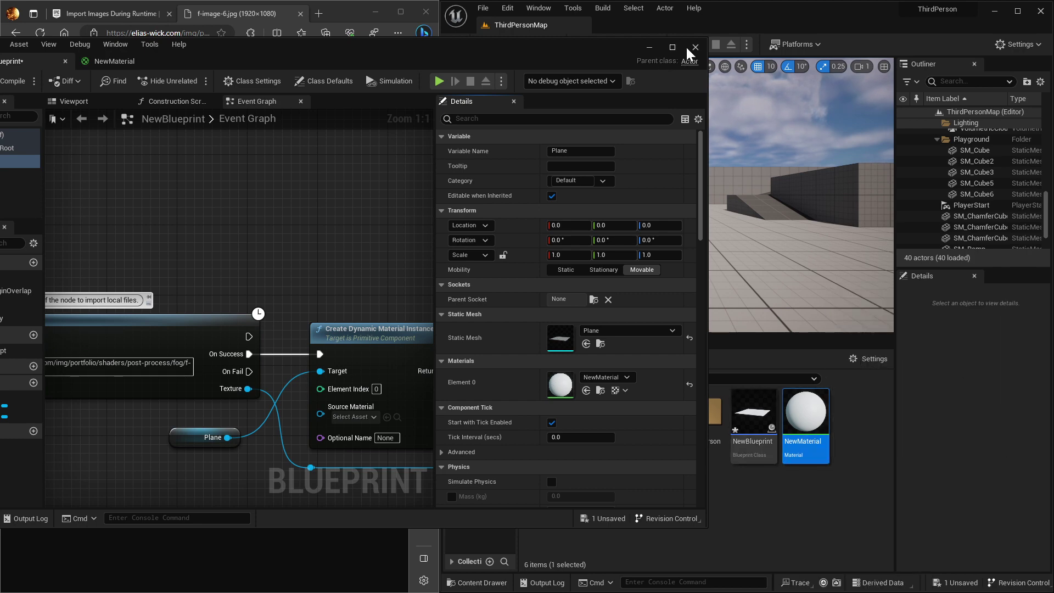
left_click_drag(492, 47, 810, 44)
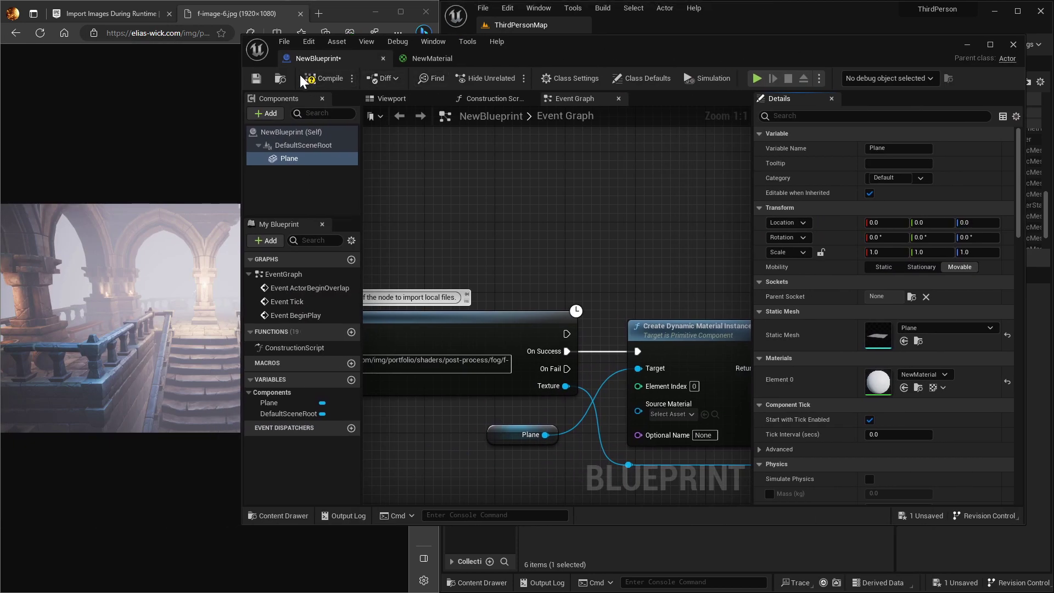
Compile NewBlueprint, review its node chain, and close both editors.
left_click(306, 82)
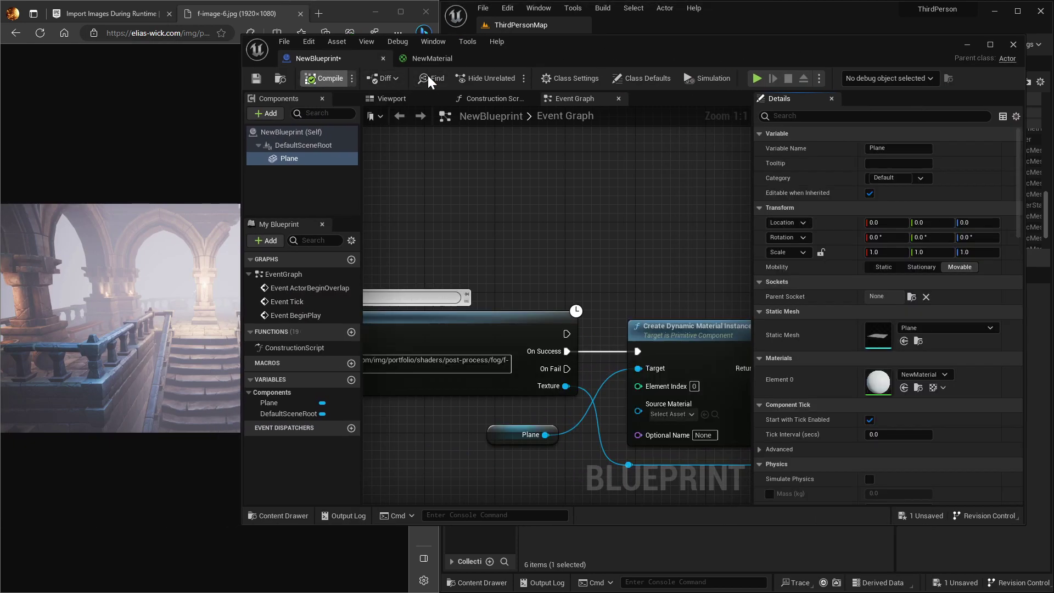
left_click(991, 44)
right_click_drag(466, 294, 609, 196)
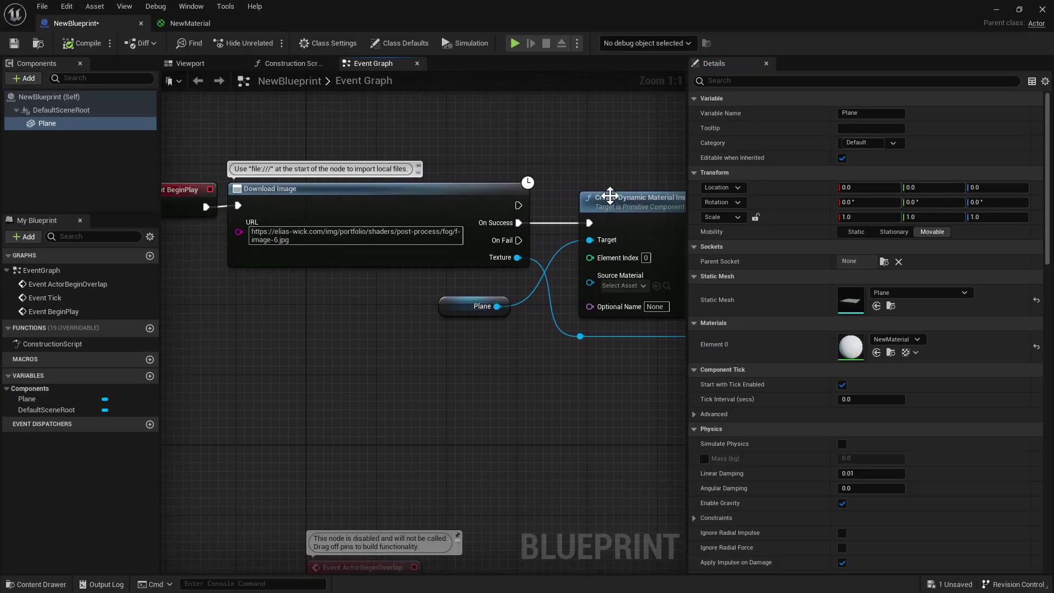
mouse_move(615, 392)
right_mouse_down()
mouse_move(362, 395)
mouse_move(319, 417)
right_mouse_up()
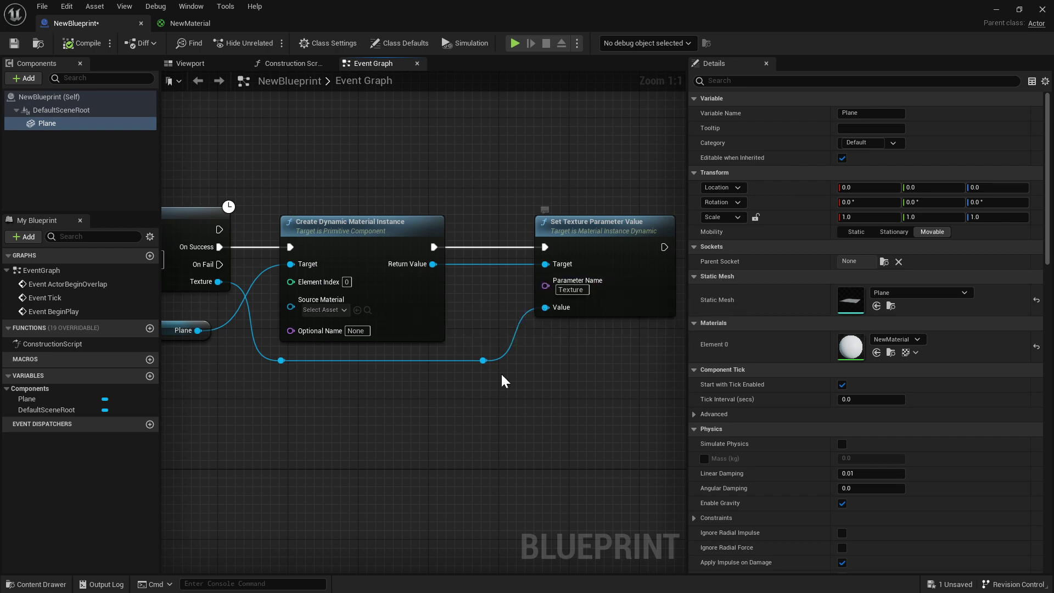
right_click_drag(503, 381, 675, 406)
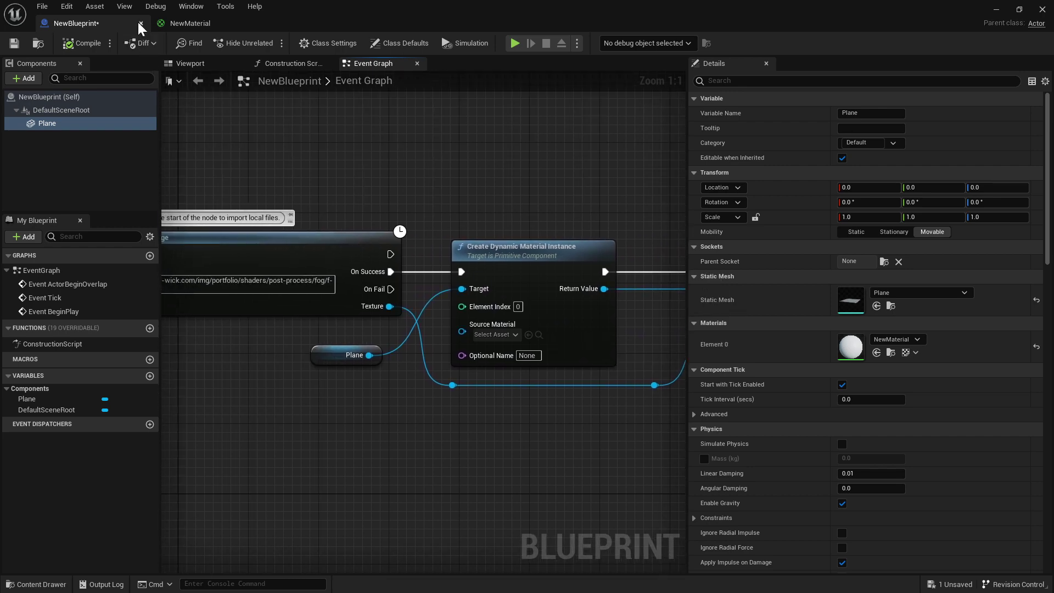
left_click(140, 23)
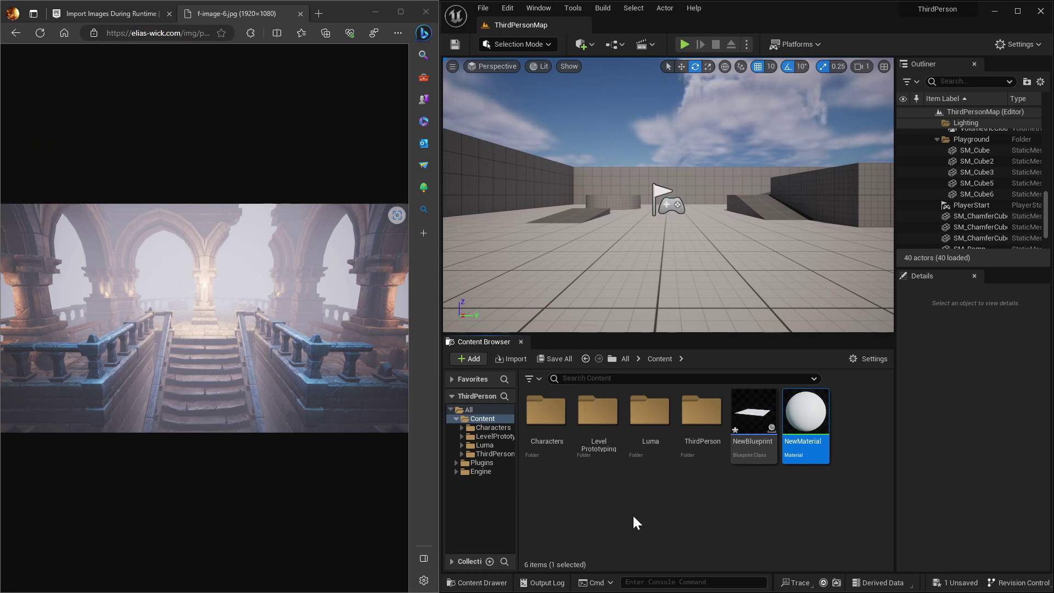
left_click(634, 517)
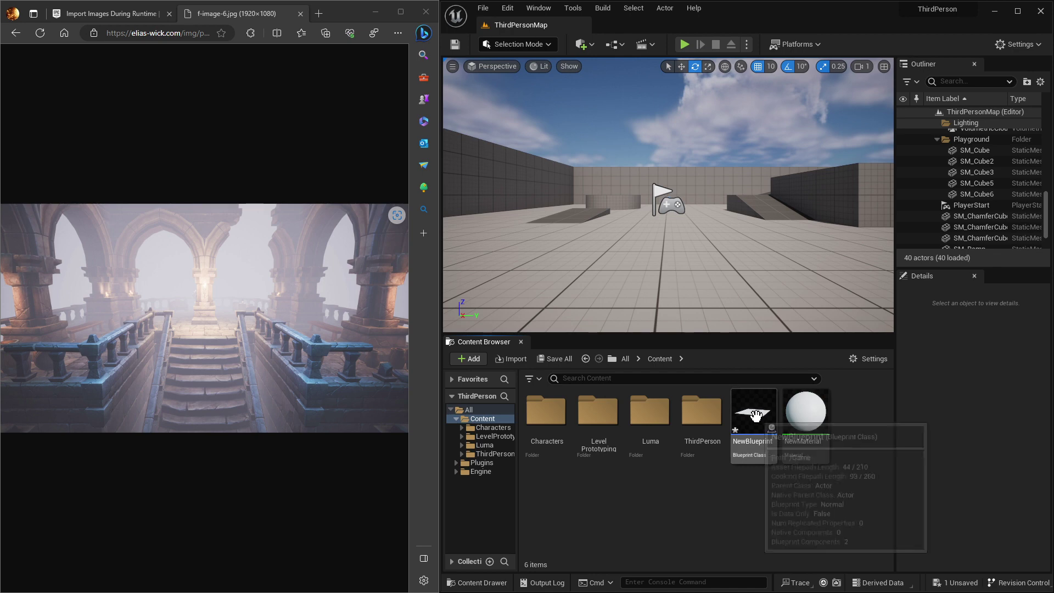
Drop NewBlueprint into ThirdPersonMap and set its scale to X 2 and Y 4.
mouse_move(751, 415)
left_mouse_down()
mouse_move(715, 318)
mouse_move(625, 269)
left_mouse_up()
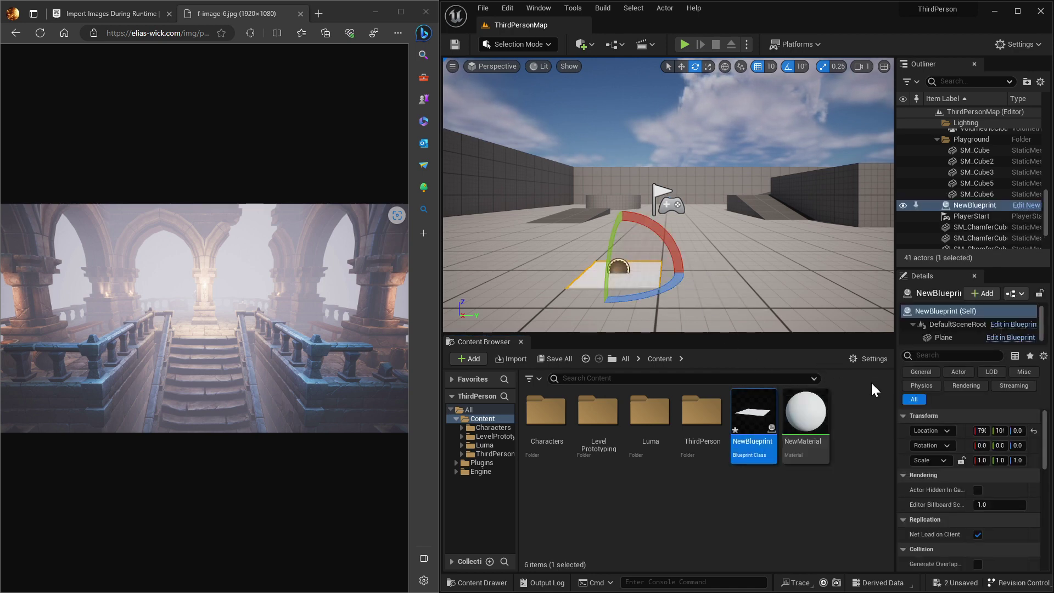
left_click_drag(895, 391, 803, 386)
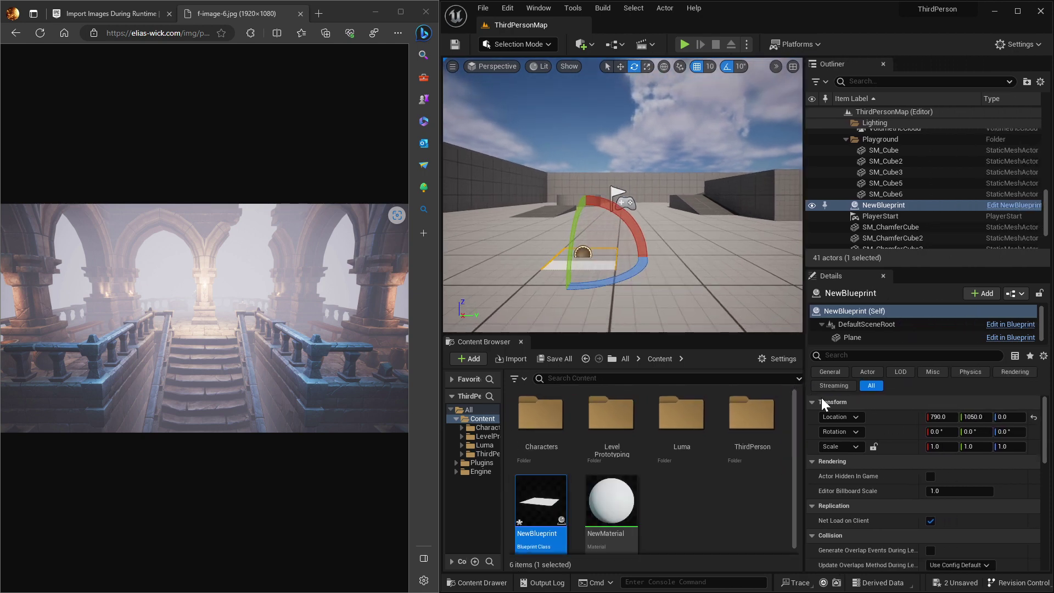
left_click(941, 447)
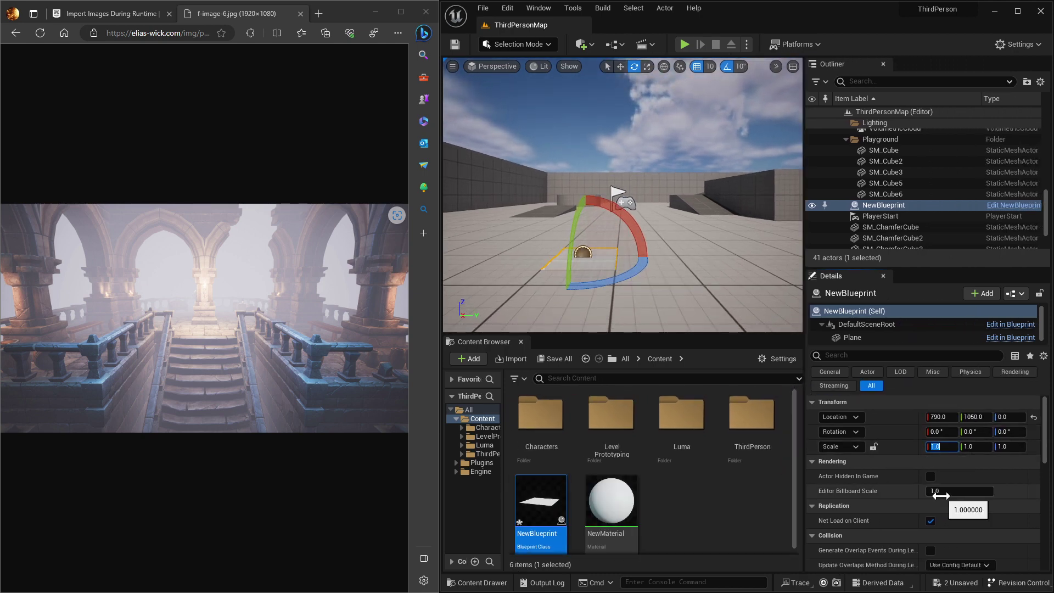
type("2")
key("Return")
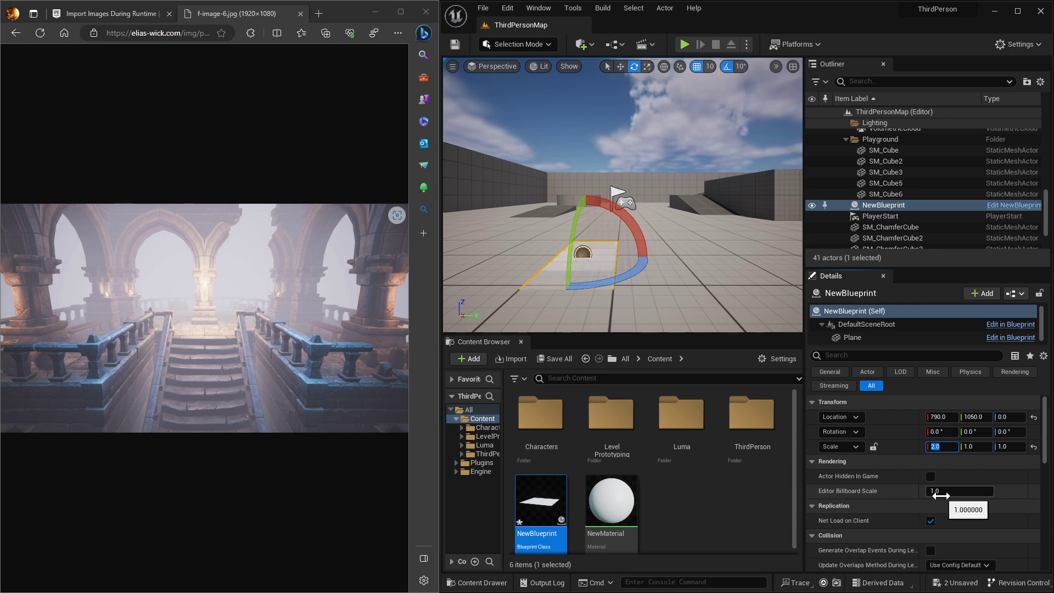
key("Tab")
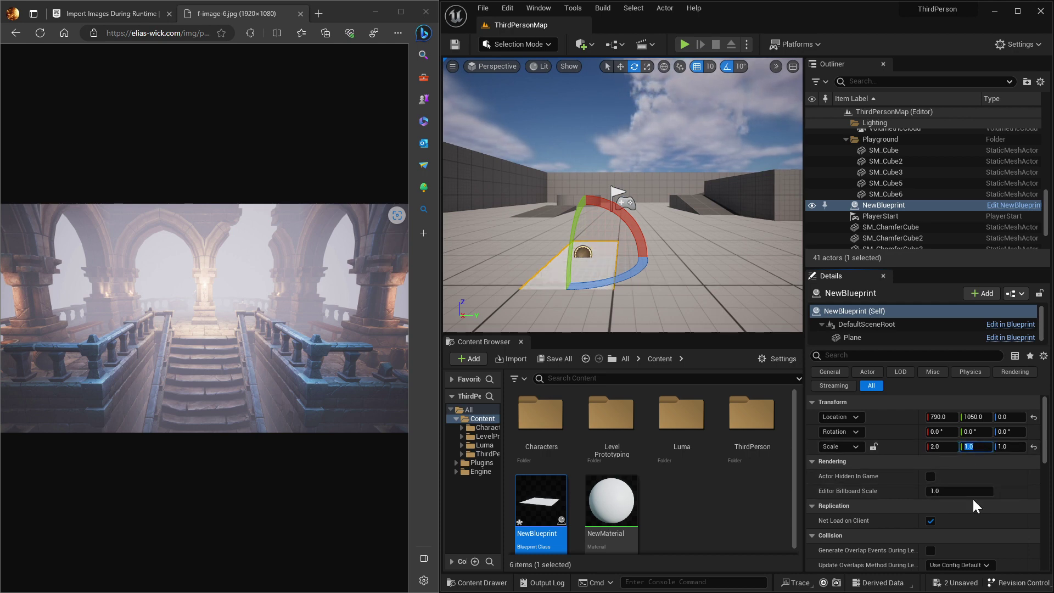
type("4")
key("Return")
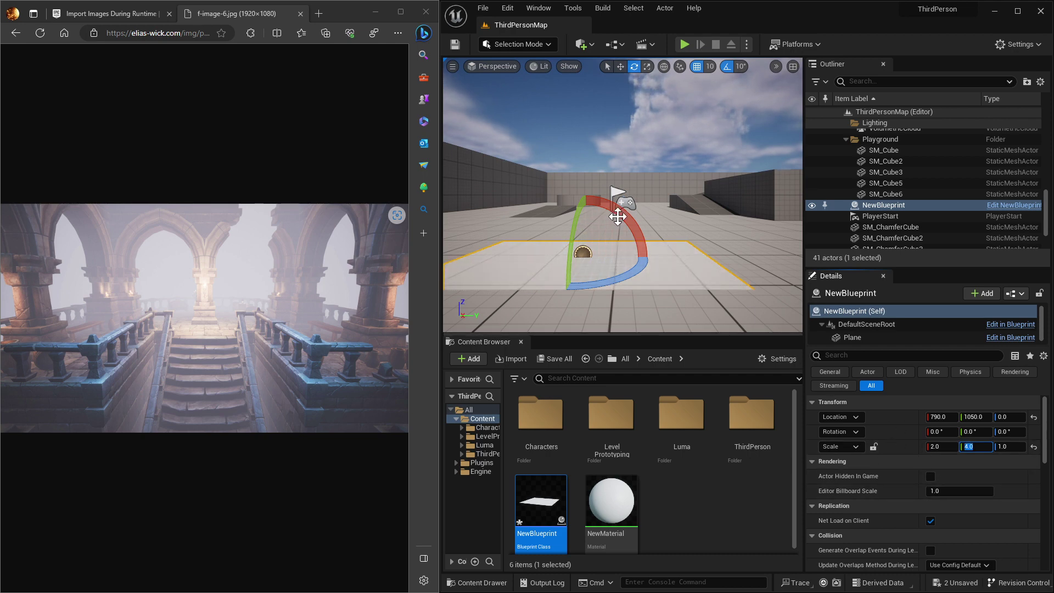
Raise the plane above the floor to Location Z 100 with the move gizmo.
scroll(637, 230, "down", 3)
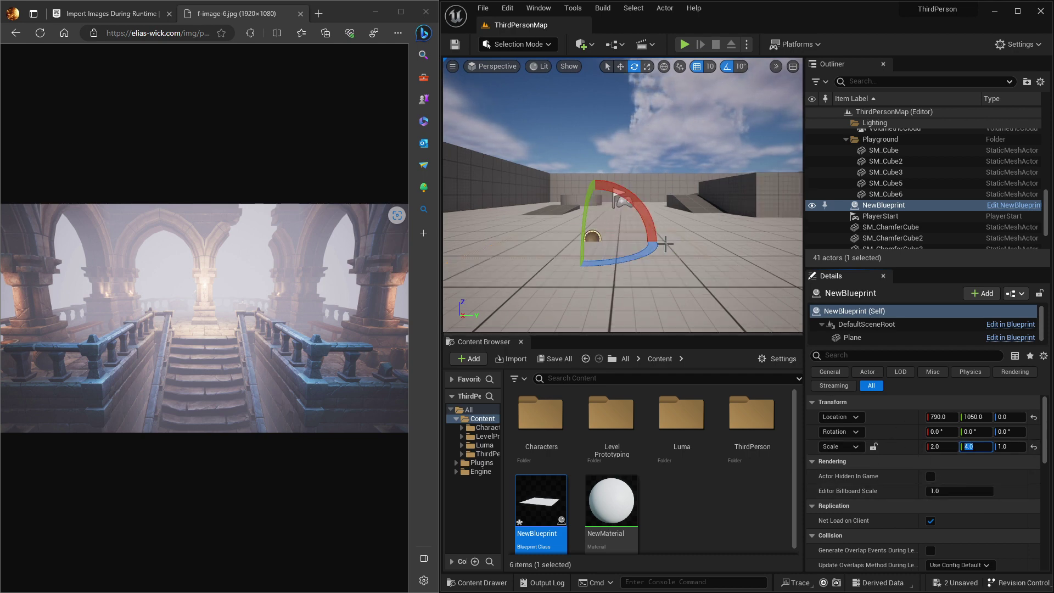
left_click(620, 67)
left_click_drag(603, 189, 601, 156)
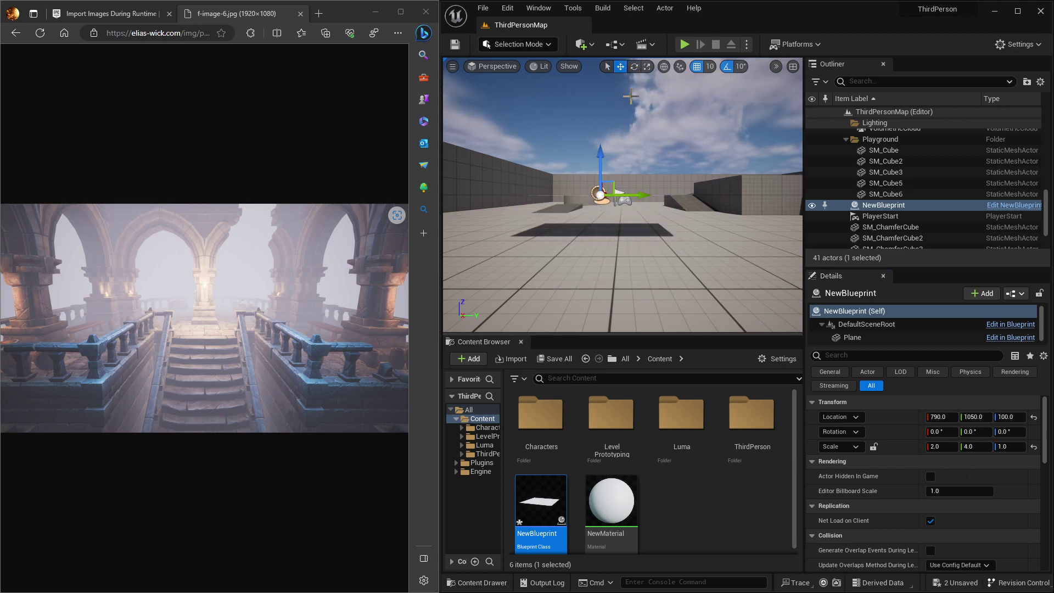
left_click(635, 68)
Tilt the plane with the rotate gizmo to stand upright, rotation about 170, 90, 170.
left_click_drag(635, 141, 667, 195)
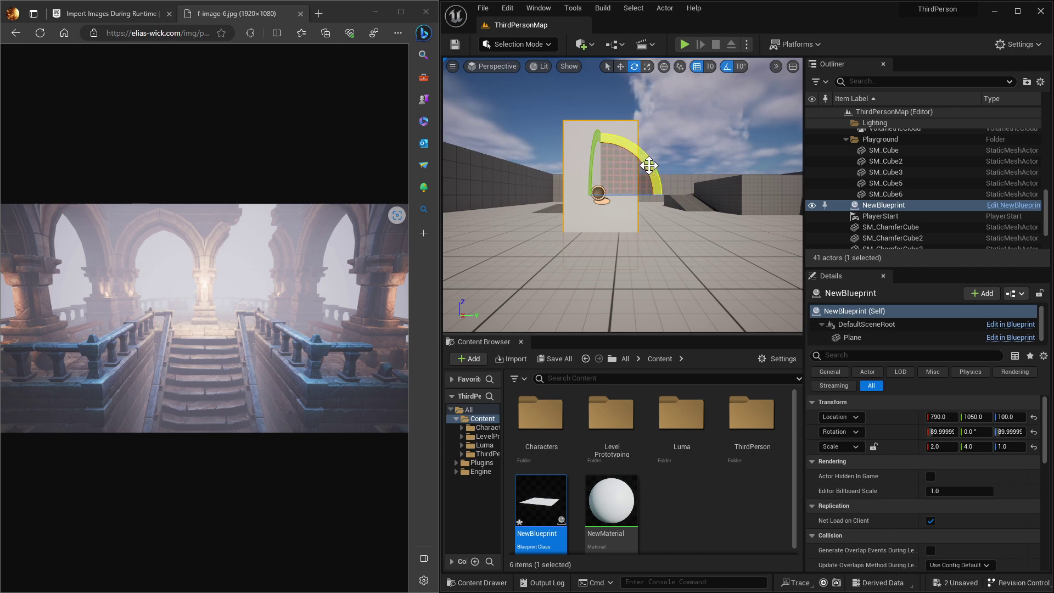
mouse_move(649, 165)
left_mouse_down()
mouse_move(541, 171)
mouse_move(535, 195)
left_mouse_up()
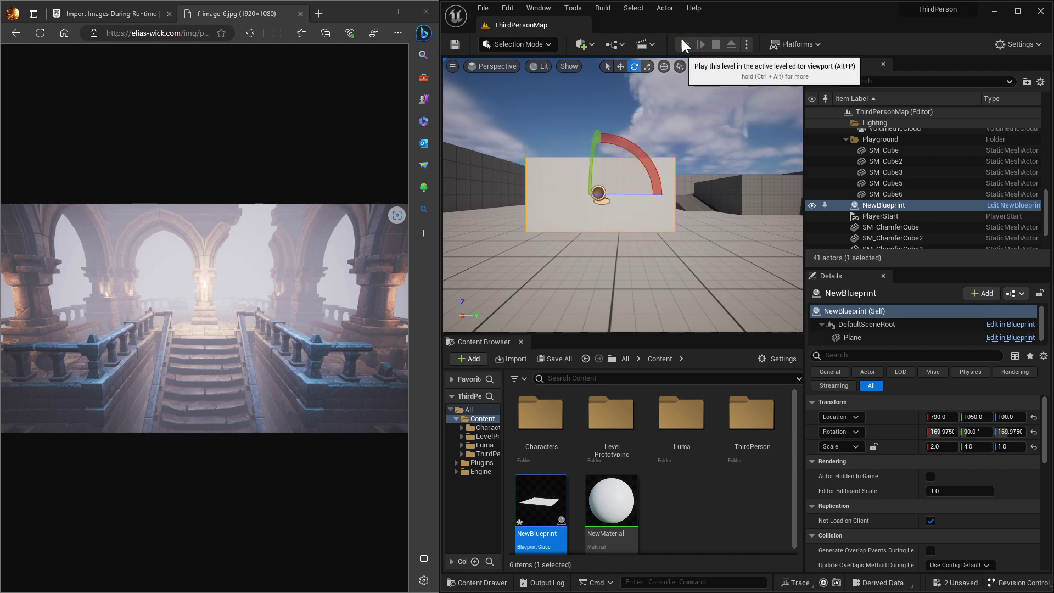
left_click(684, 43)
left_click(669, 173)
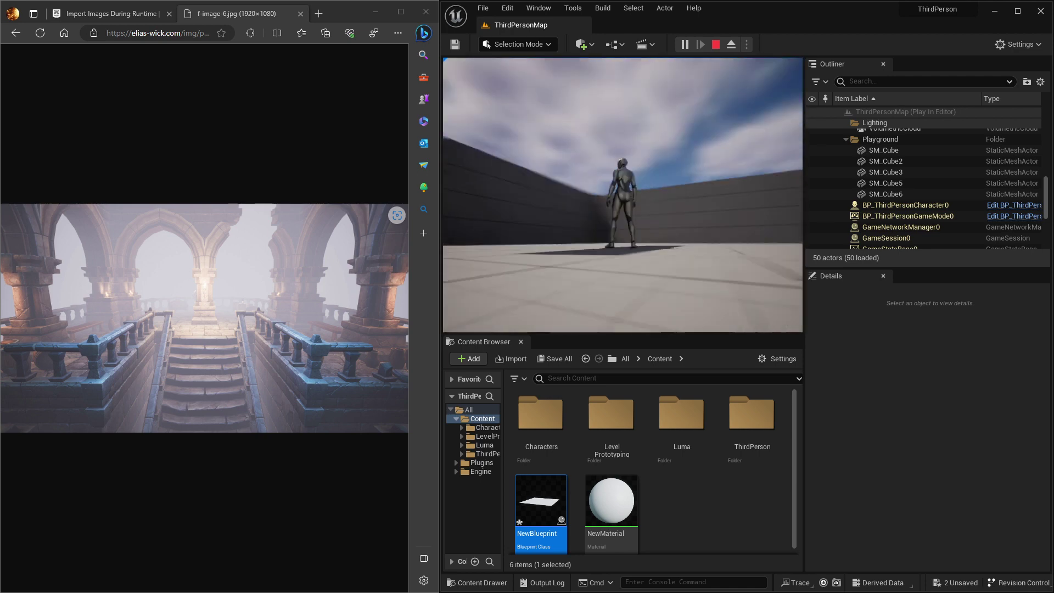
key("a")
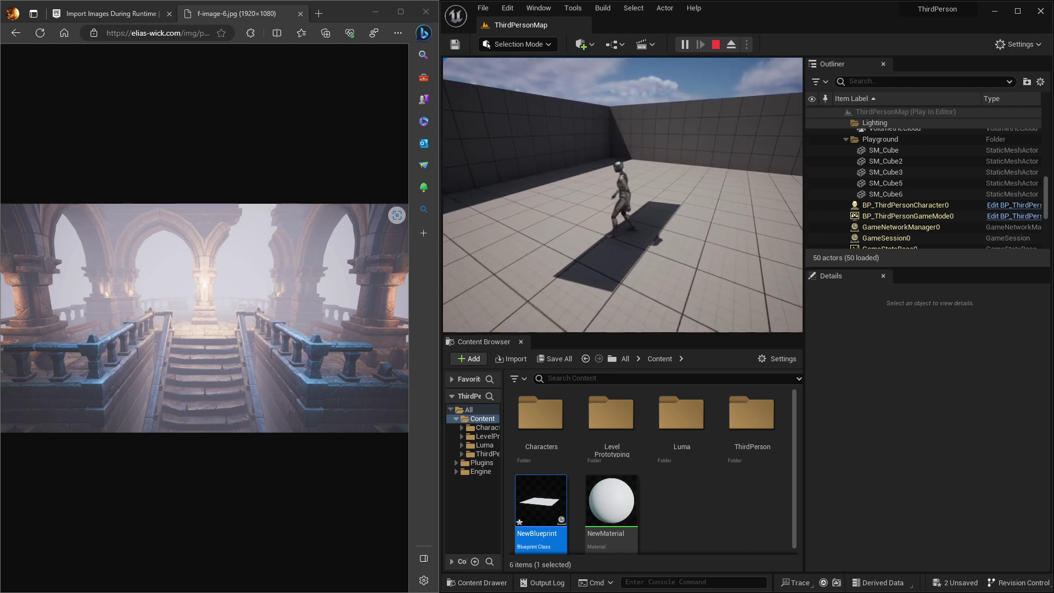
key("w")
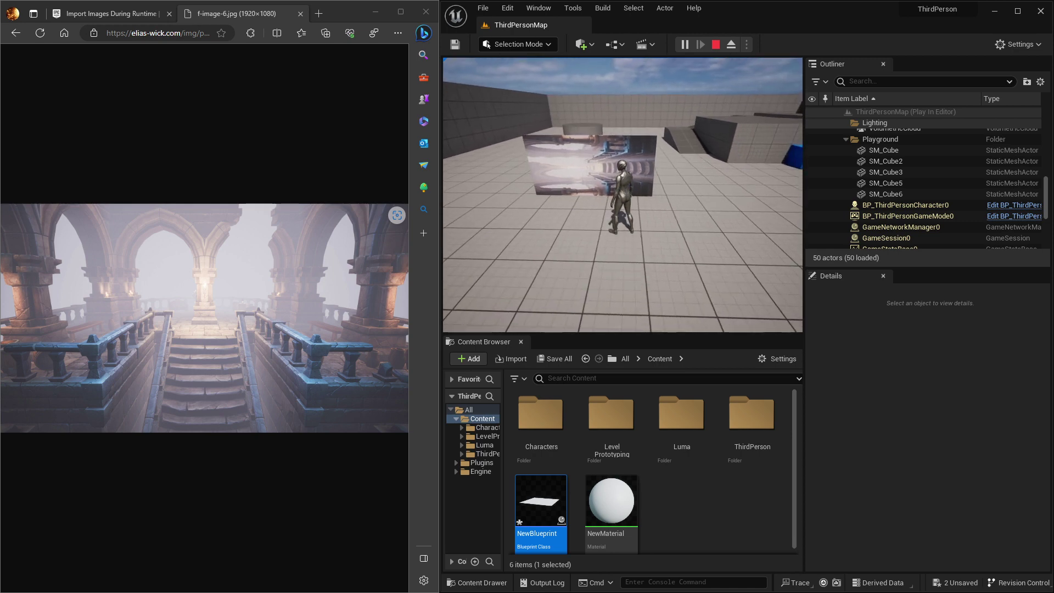
key("Escape")
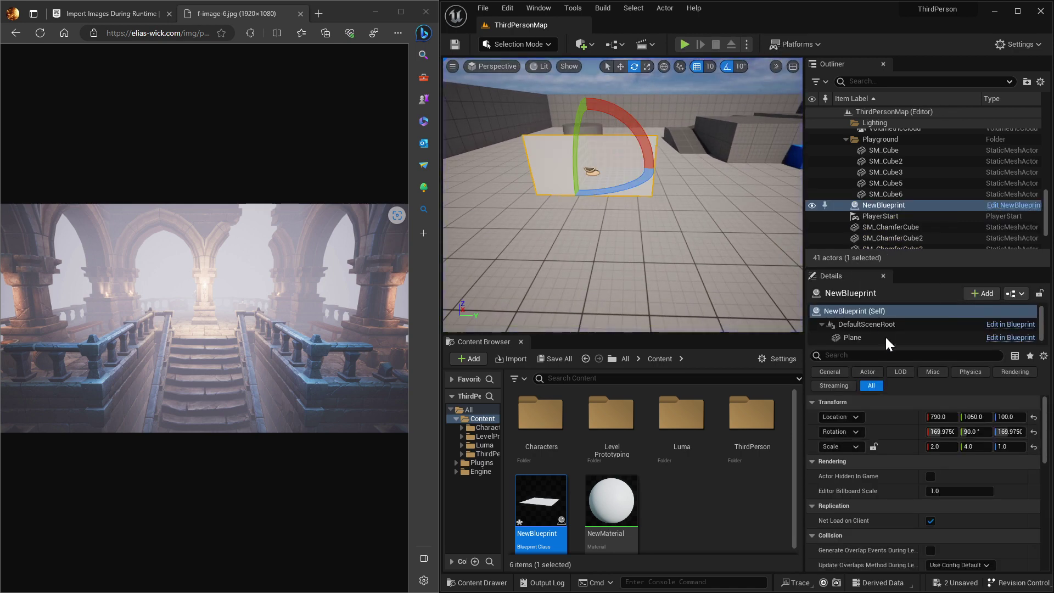
Change the plane's scale to 4 × 2 × 1 and reset its rotation to flat.
left_click(942, 446)
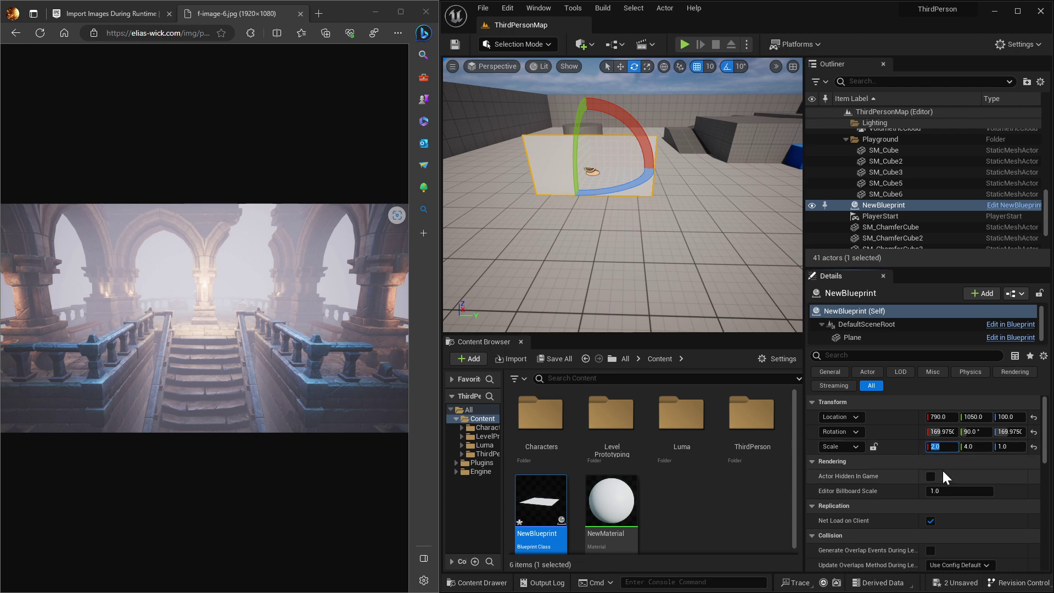
type("4")
left_click(971, 451)
type("2")
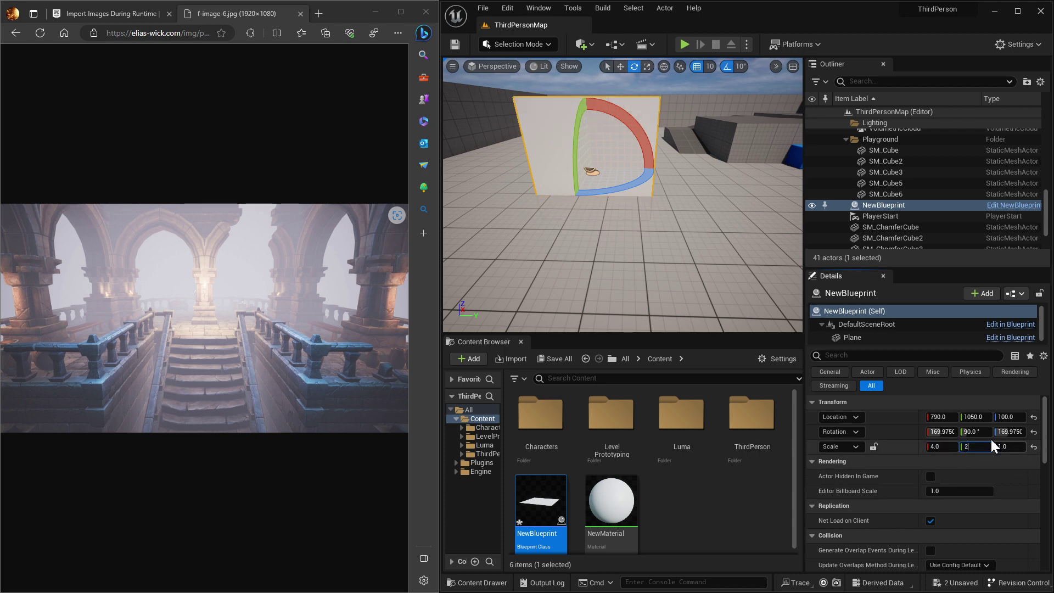
left_click(980, 432)
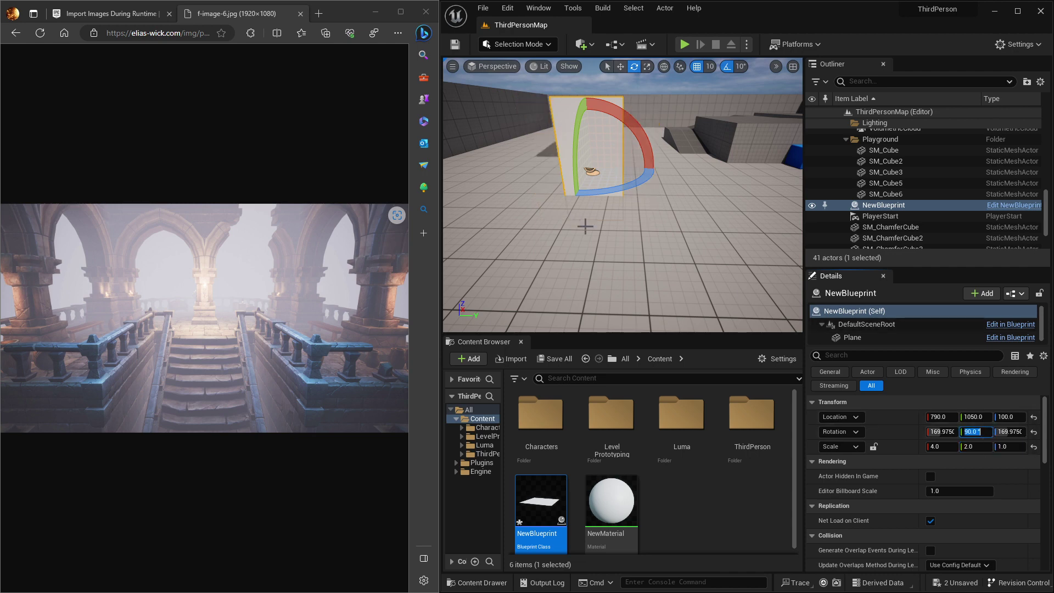
left_click(1034, 432)
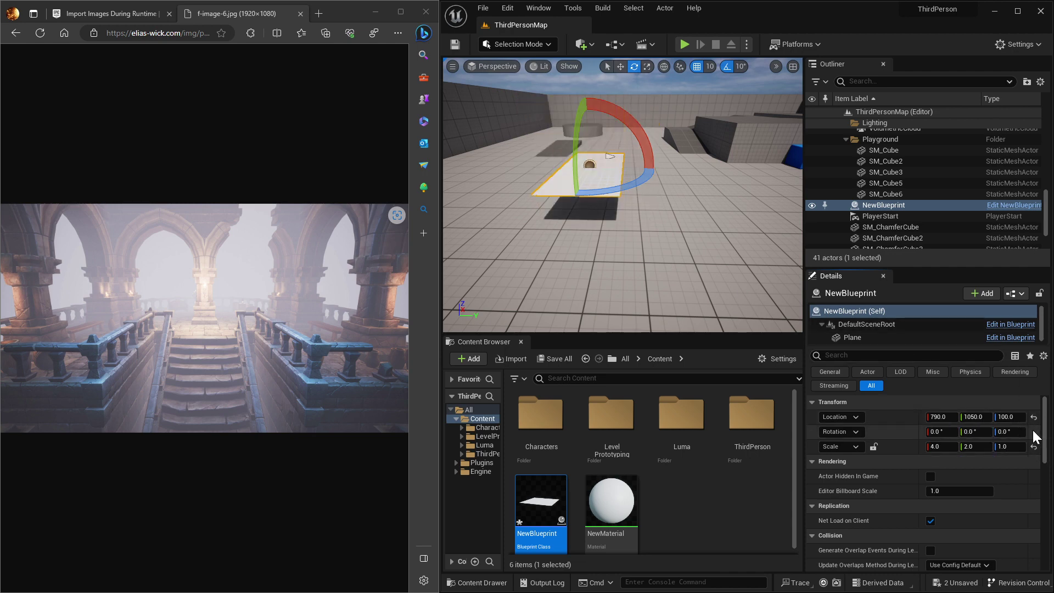
Rotate the plane upright to about 90, 0, 90 and push it back to Location X 1120.
mouse_move(634, 129)
left_mouse_down()
mouse_move(646, 122)
mouse_move(637, 124)
left_mouse_up()
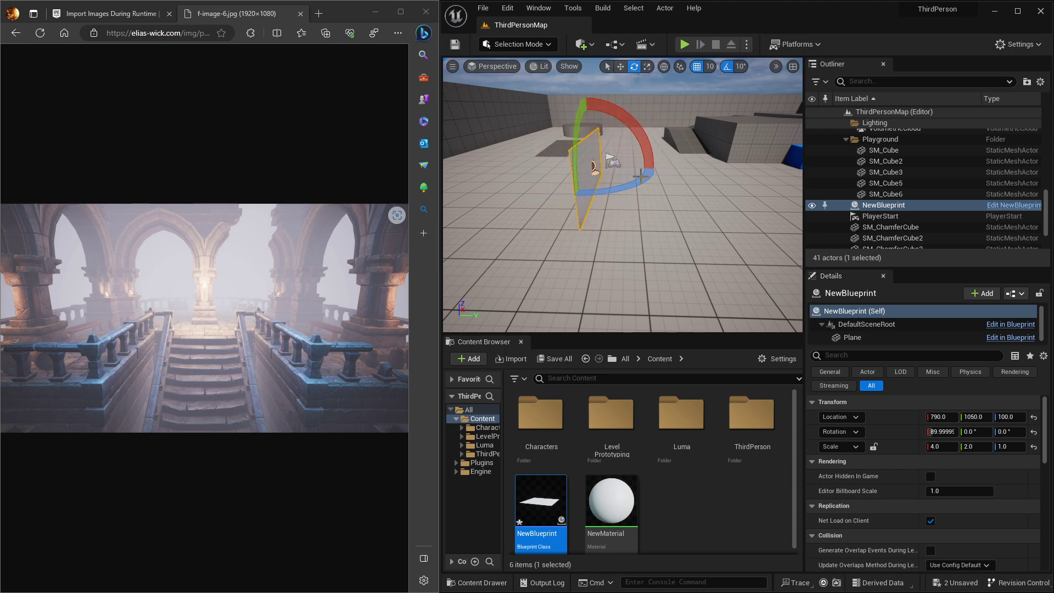
left_click_drag(648, 184, 656, 168)
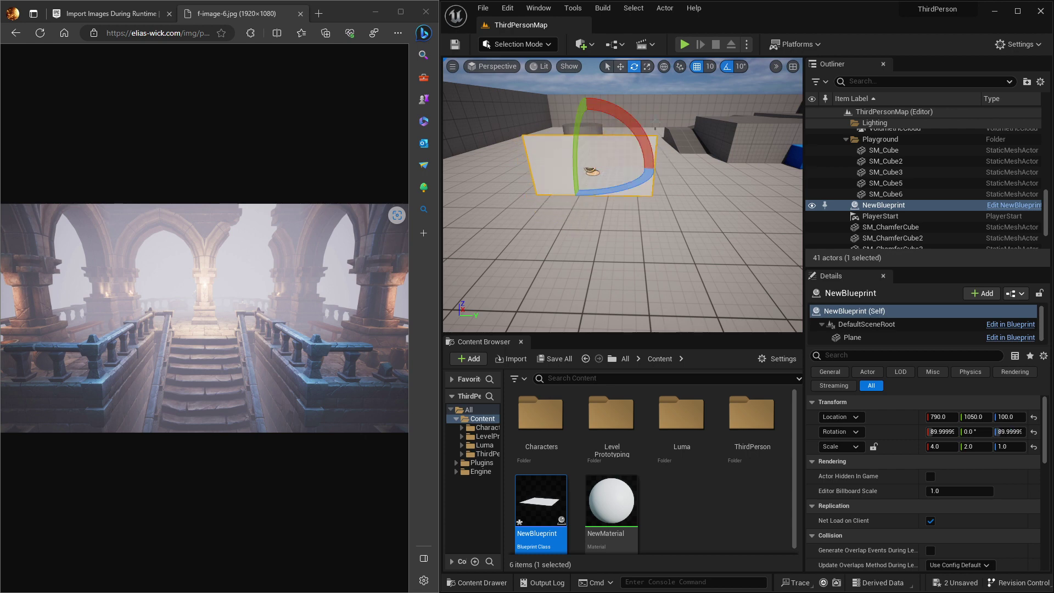
left_click(620, 66)
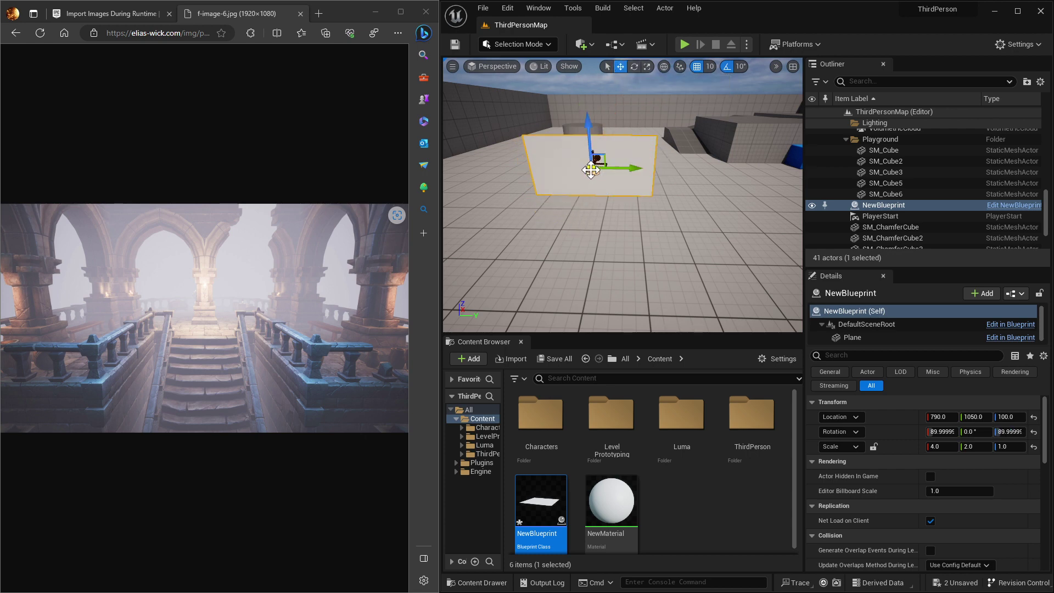
left_click_drag(598, 160, 606, 131)
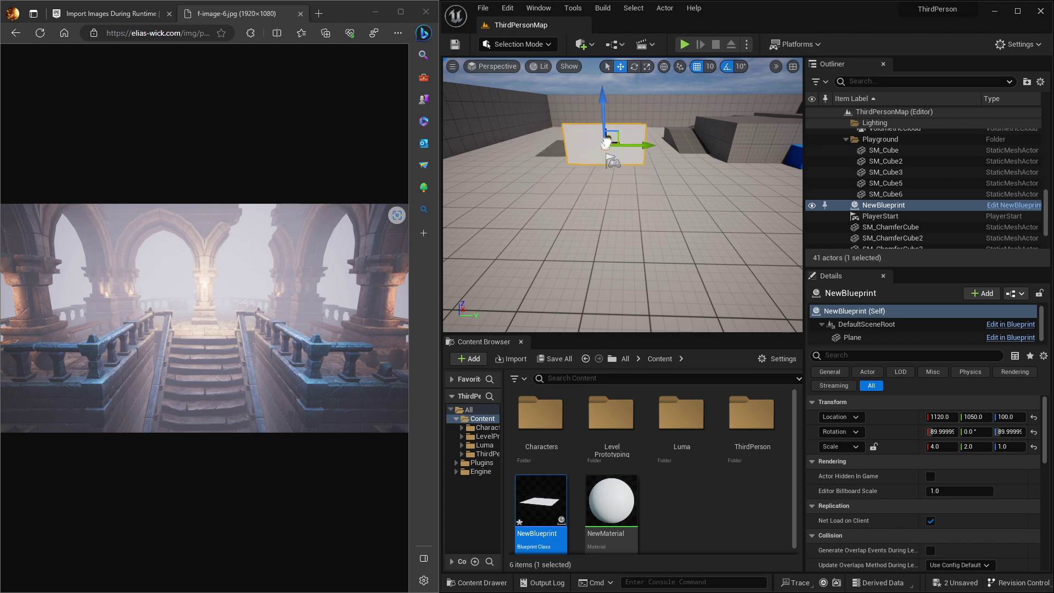
Play the level to watch the downloaded archway image load onto the upright plane.
left_click(686, 45)
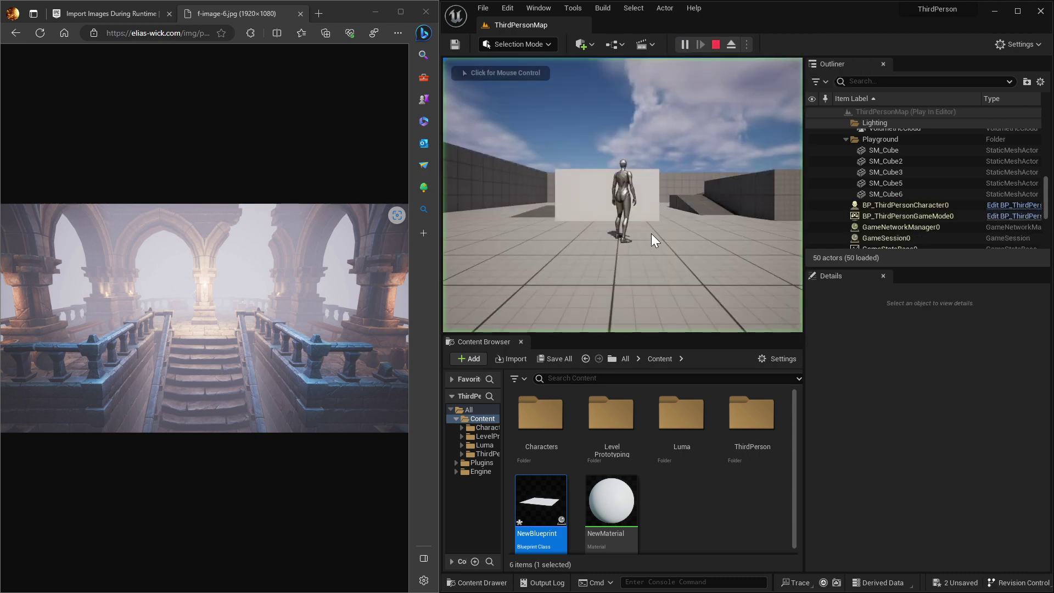